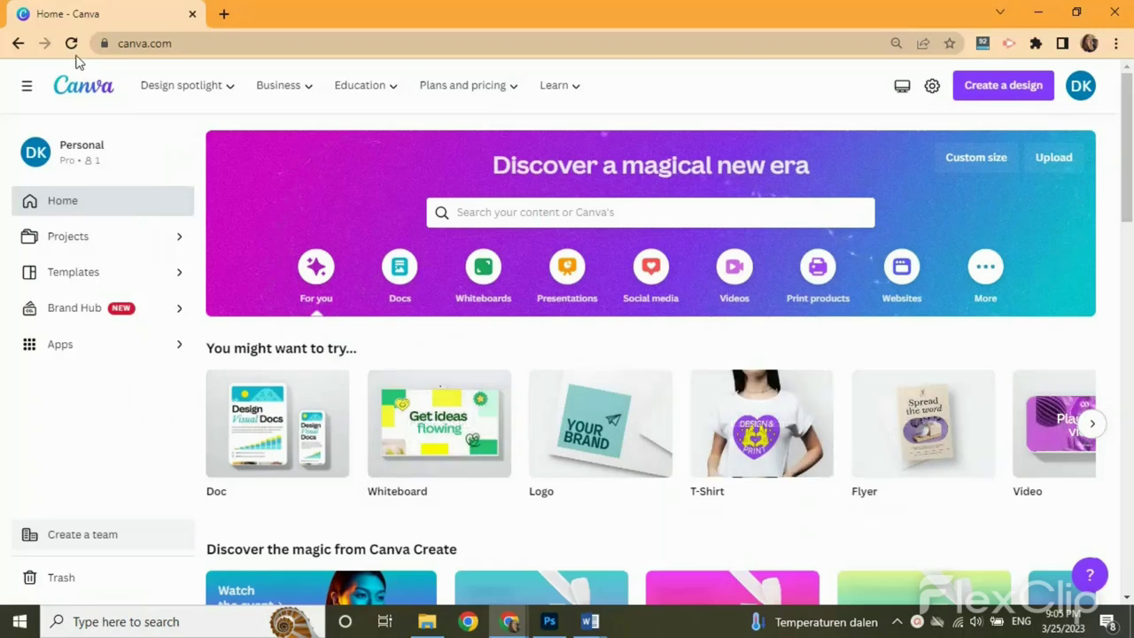
Step: Browse Canva's full plans and pricing comparison page
left_click(213, 42)
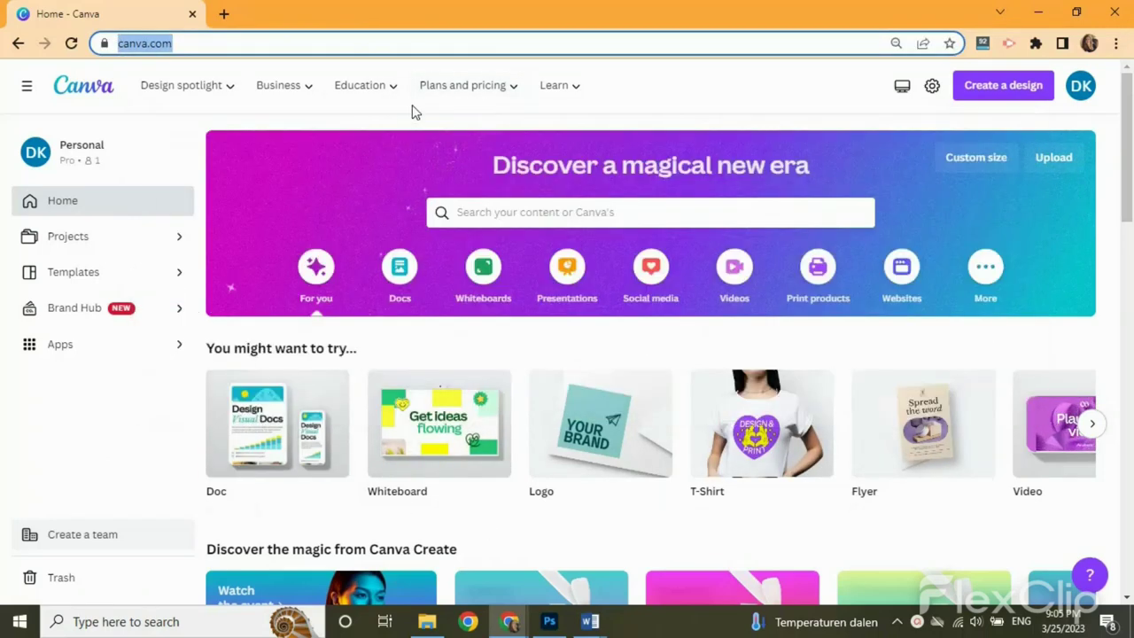
mouse_move(454, 80)
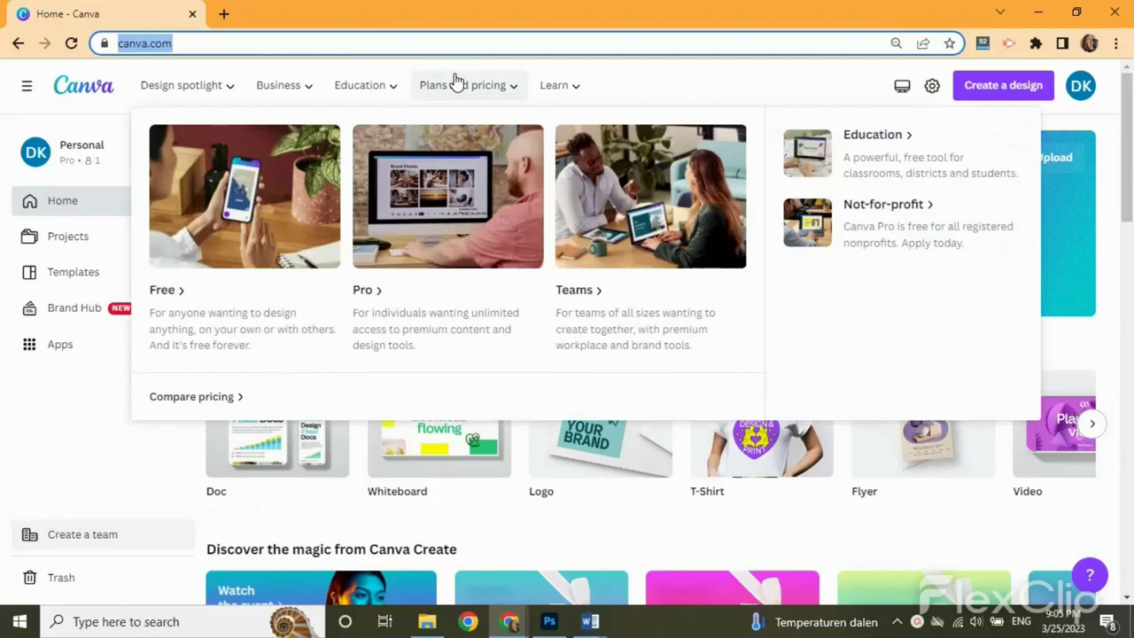
left_click(188, 399)
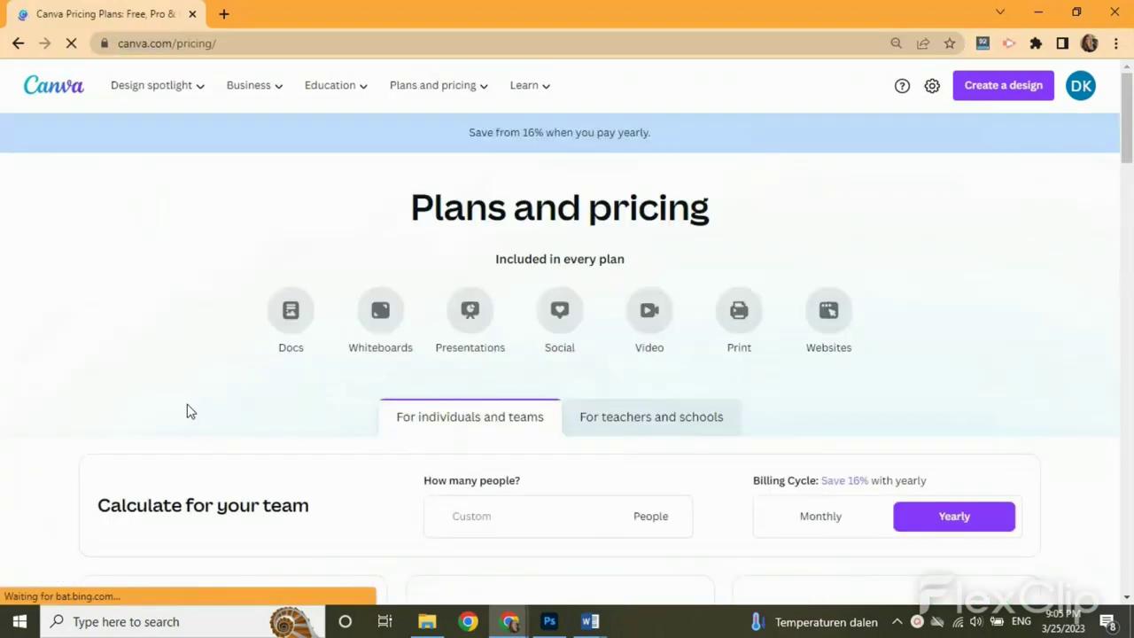
scroll(660, 243, "down", 4)
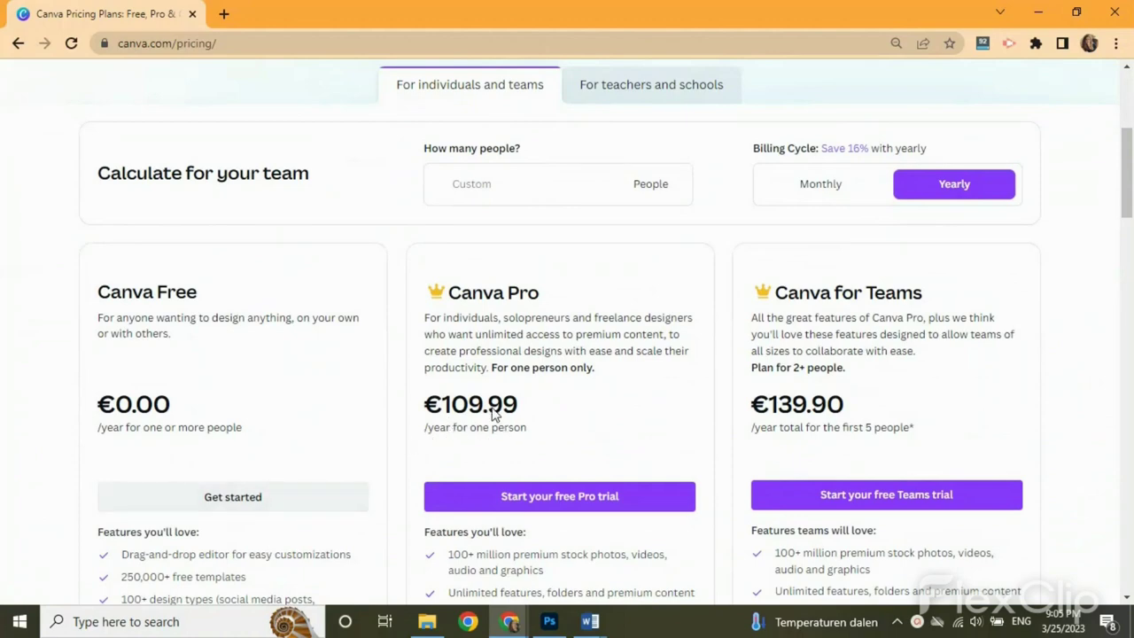
scroll(25, 375, "down", 1)
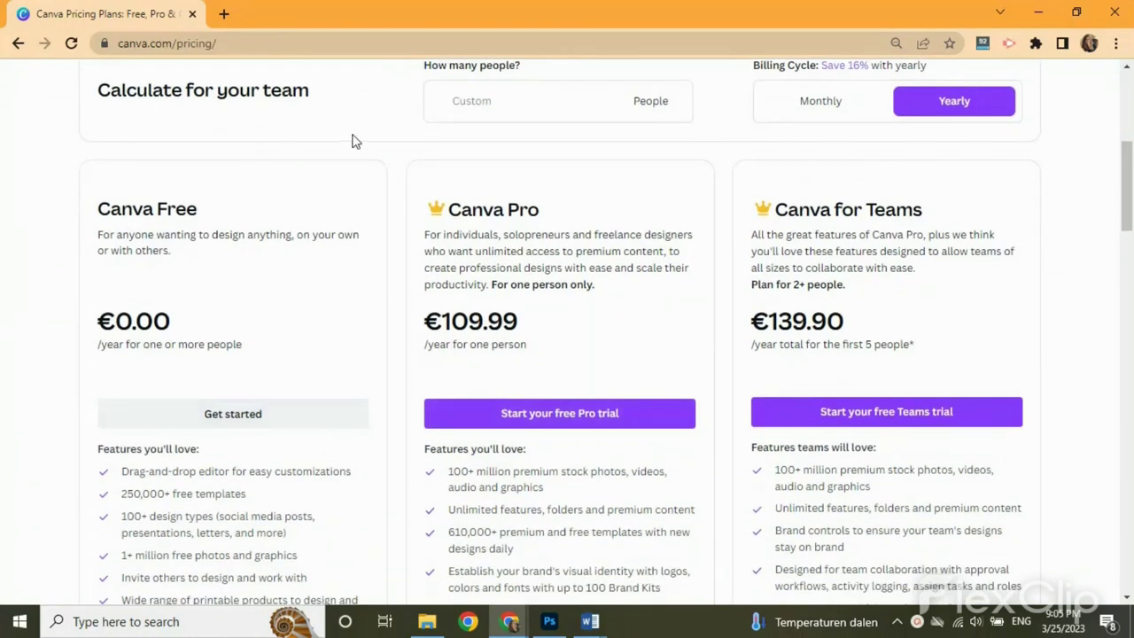
scroll(716, 423, "down", 1)
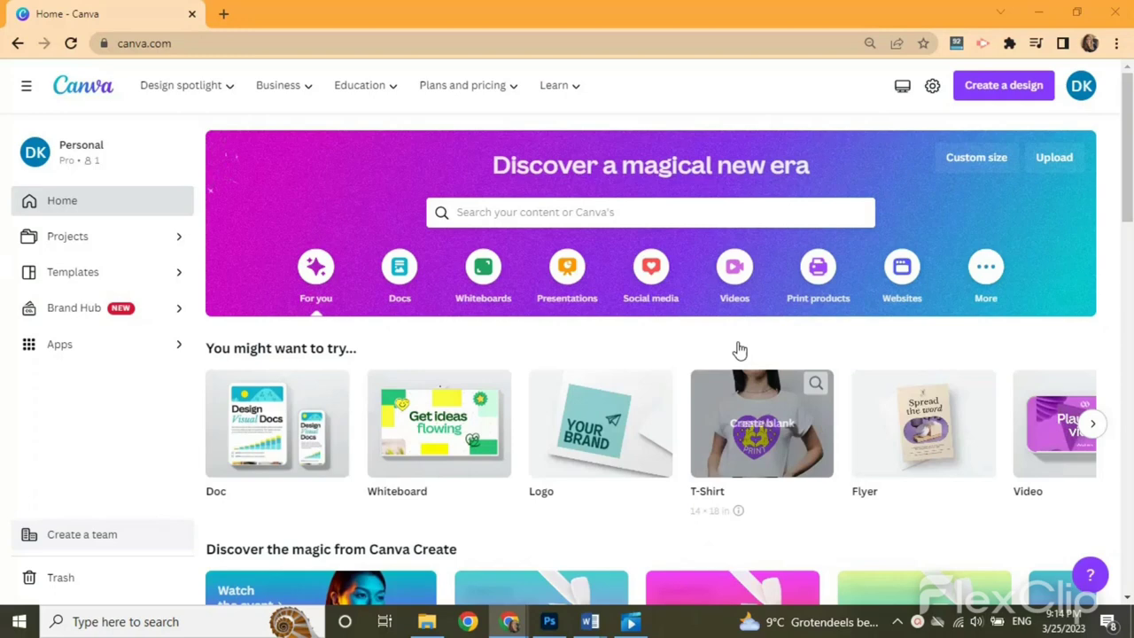
Step: Create a custom-size design 13 in wide by 10 in high
left_click(994, 88)
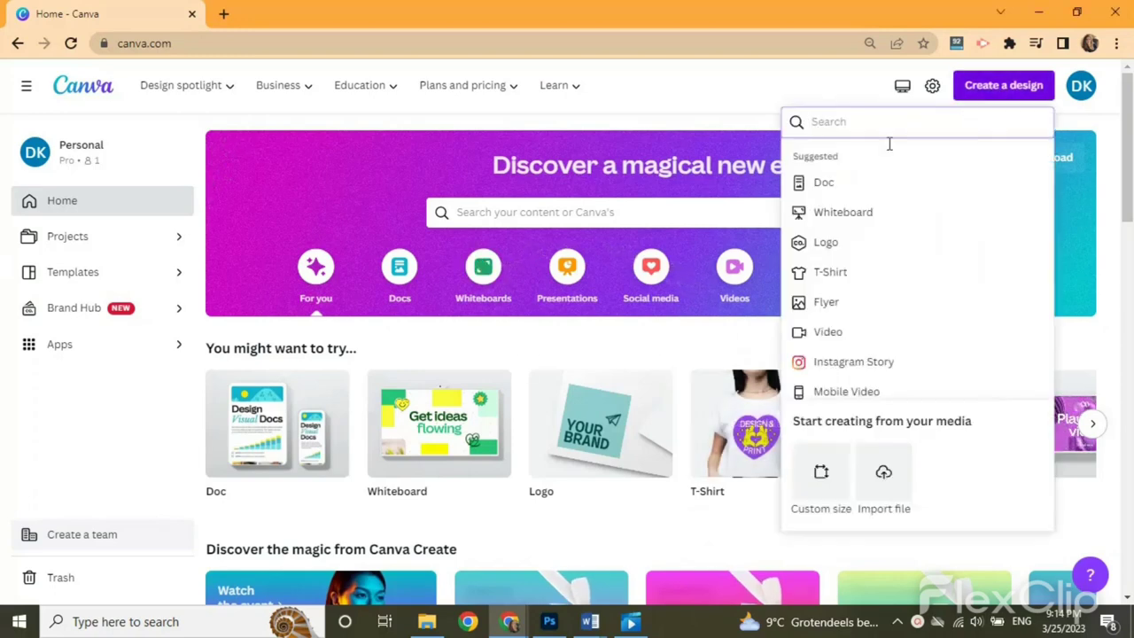
scroll(924, 332, "down", 1)
scroll(926, 292, "down", 2)
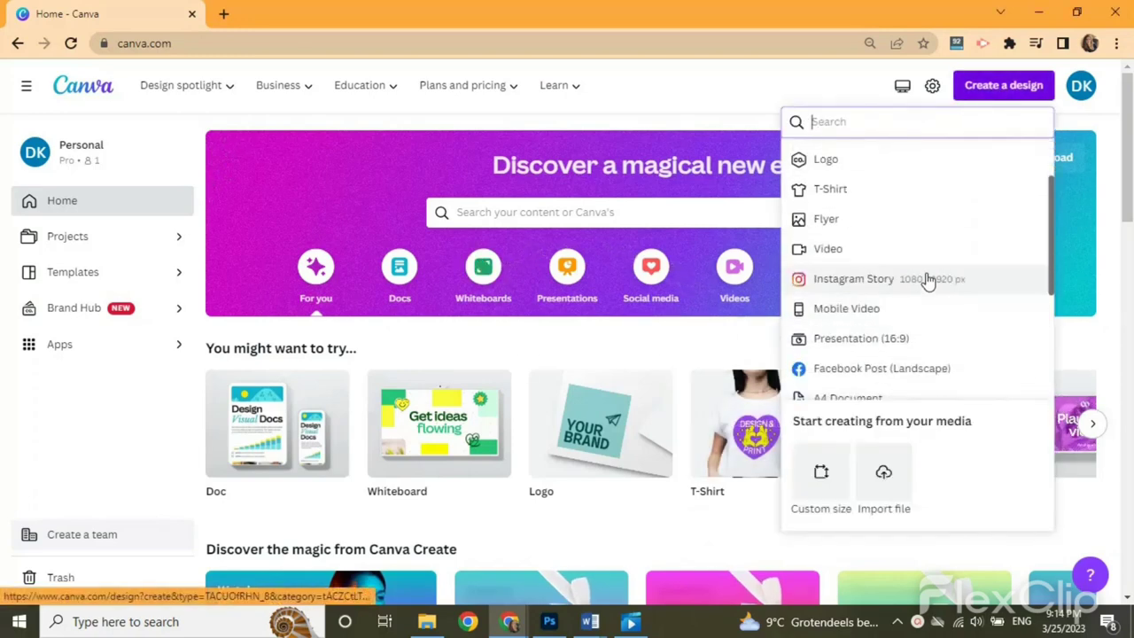
scroll(899, 283, "down", 1)
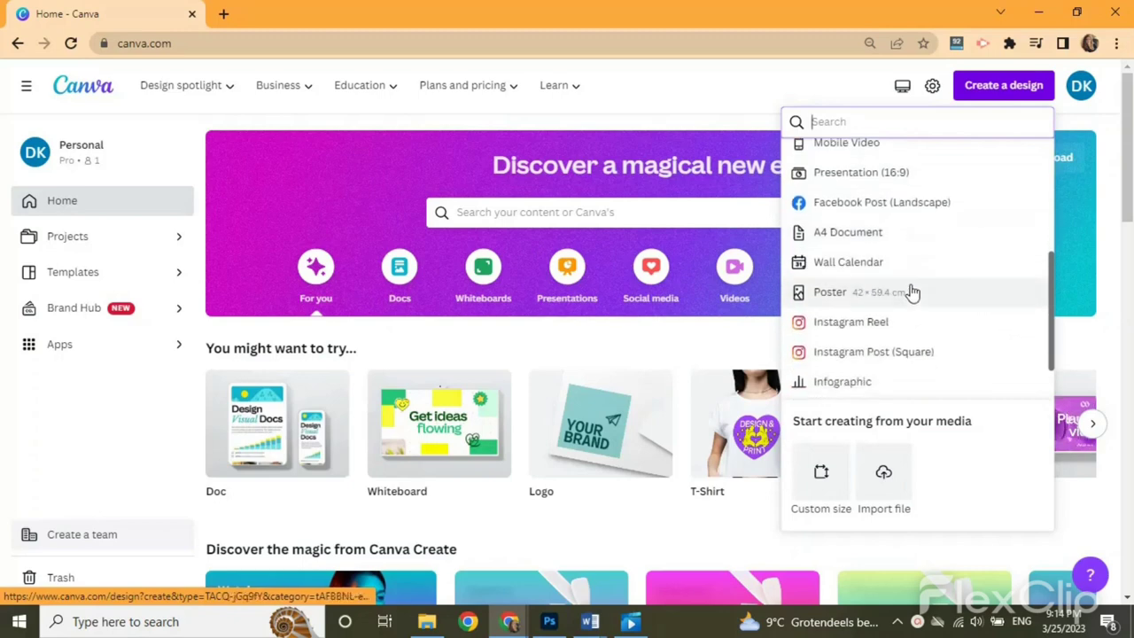
left_click(821, 471)
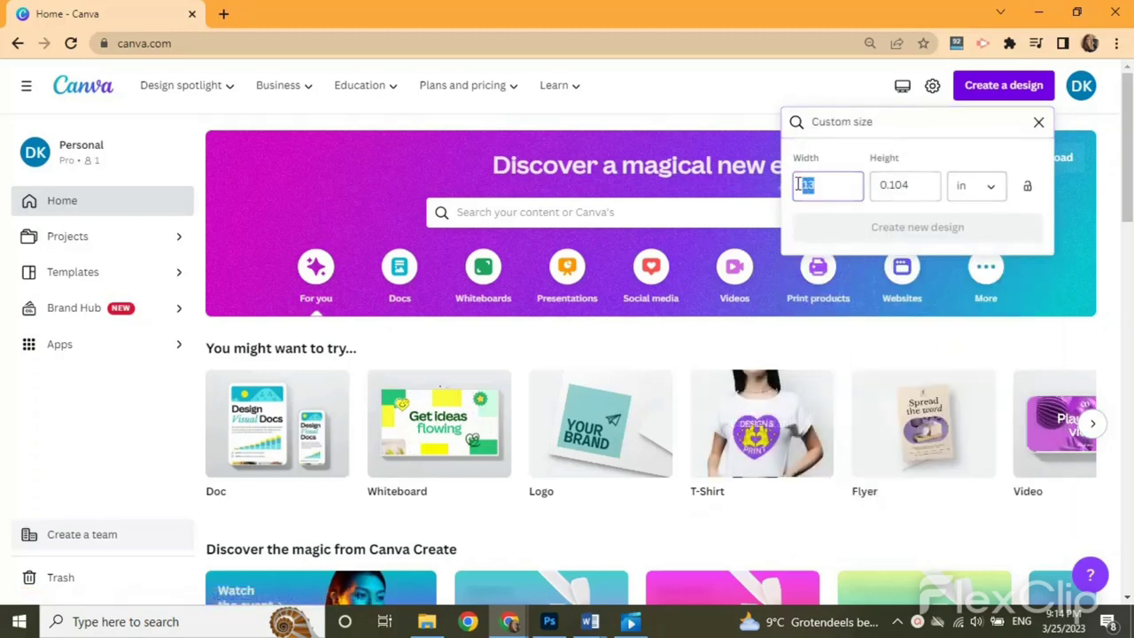
key("Tab")
type("10")
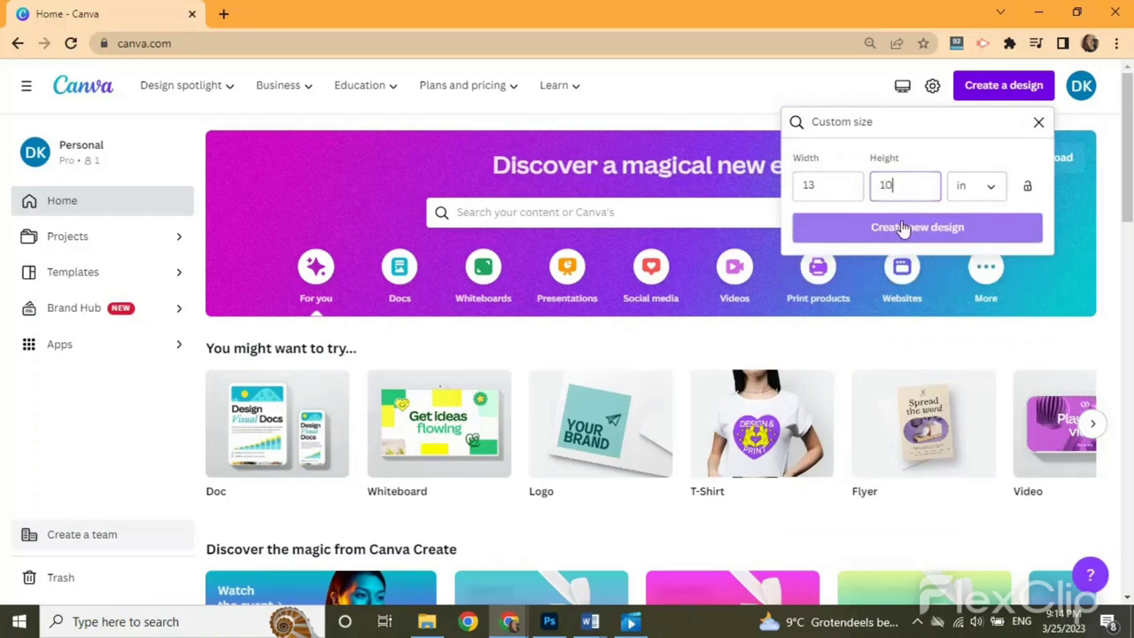
left_click(903, 226)
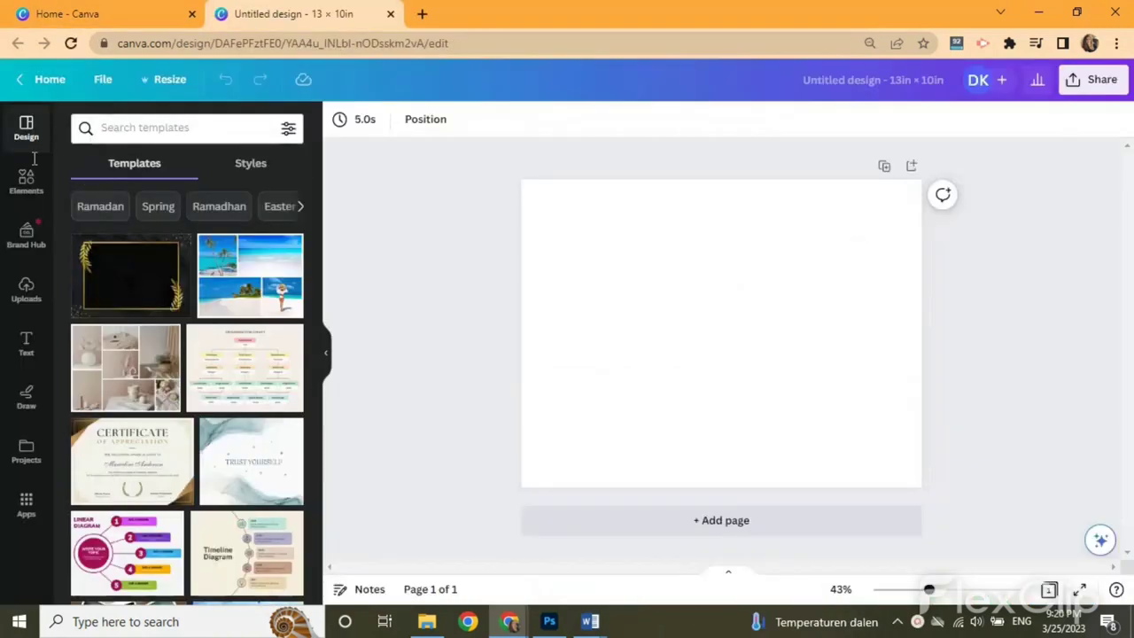
Step: Search Elements for 'pregnancy announcement', scroll through all photo results, then clear the search
left_click(12, 188)
left_click(93, 131)
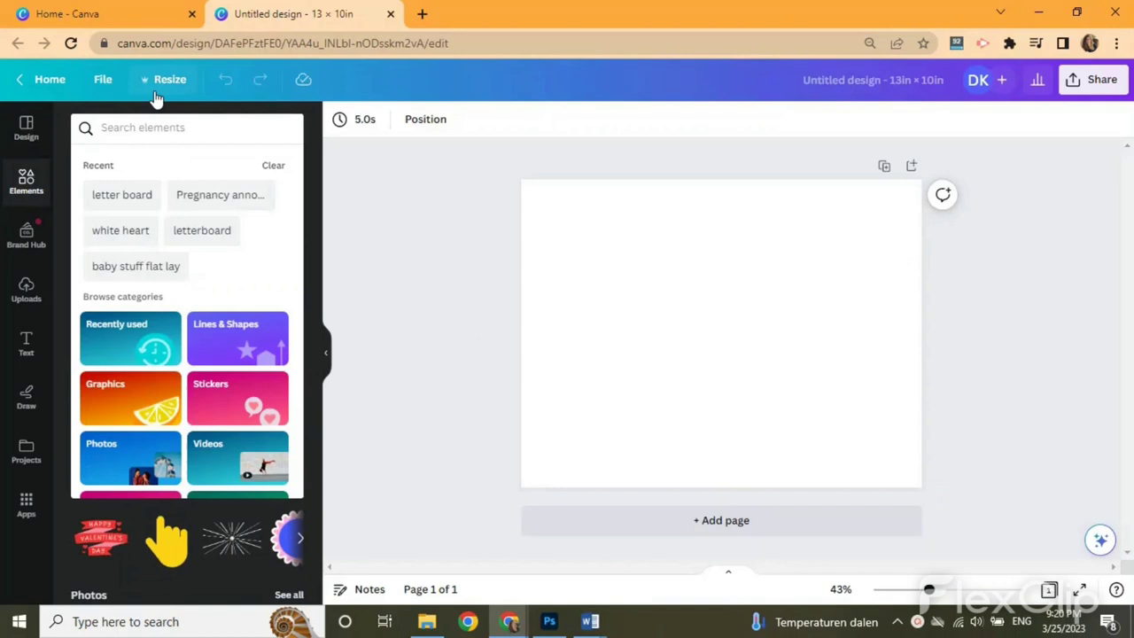
type("pregnancy ann")
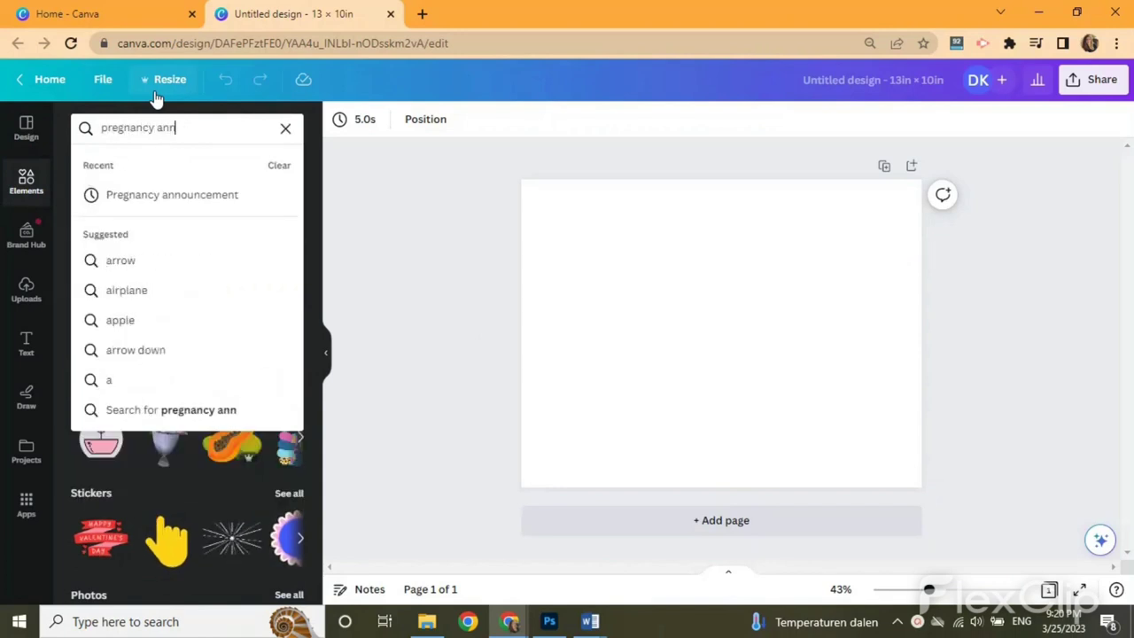
type("ouncement")
key("Return")
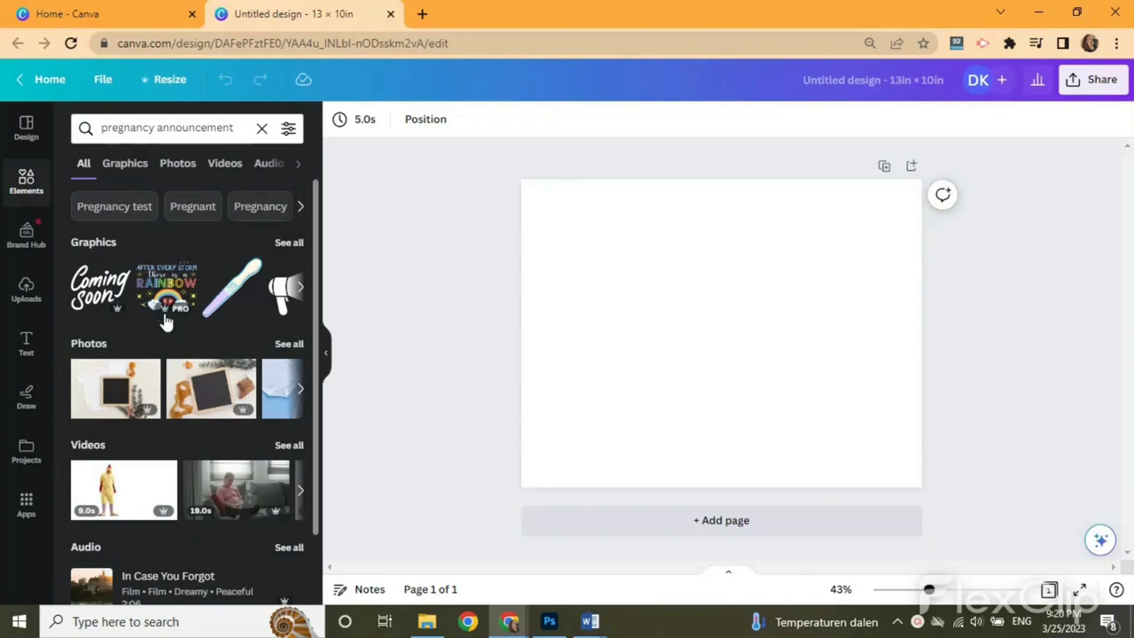
scroll(169, 352, "down", 1)
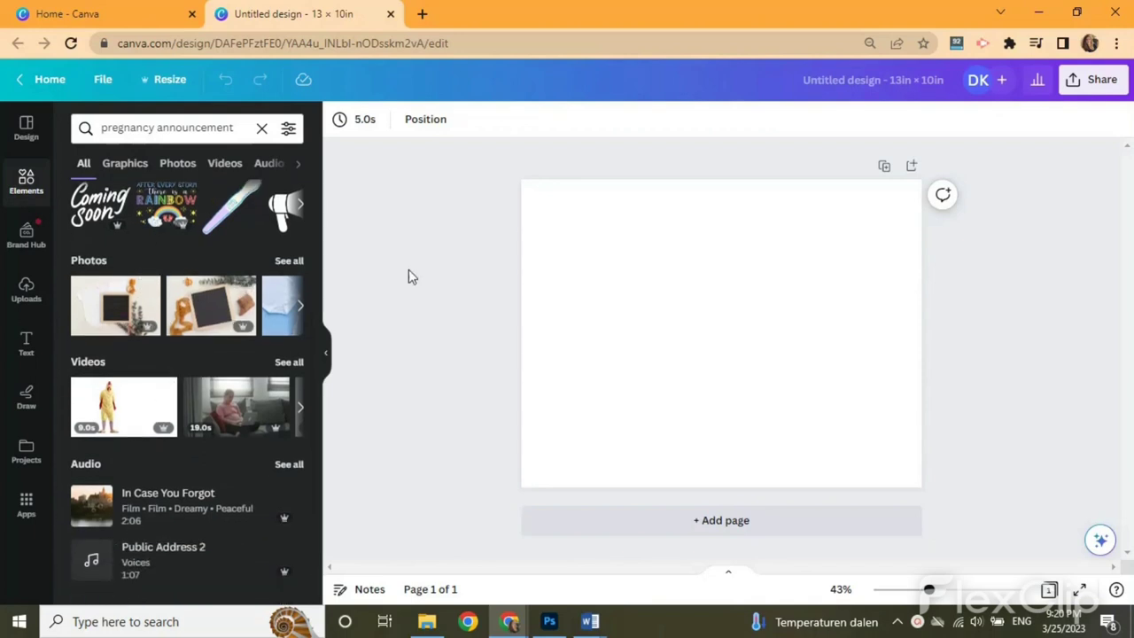
left_click(288, 262)
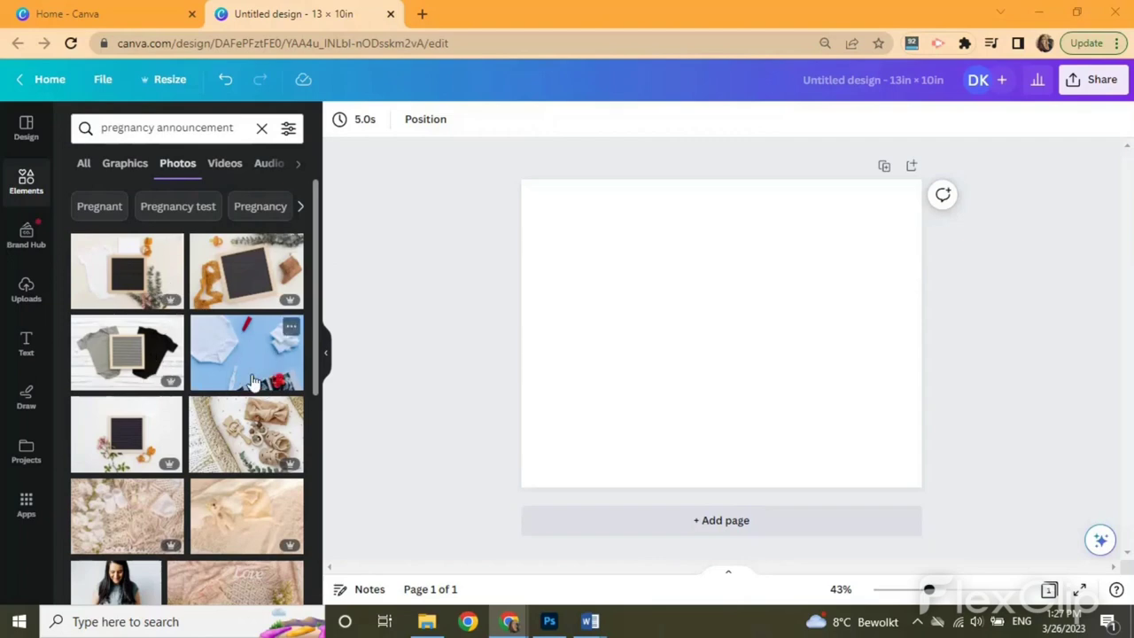
scroll(253, 381, "down", 3)
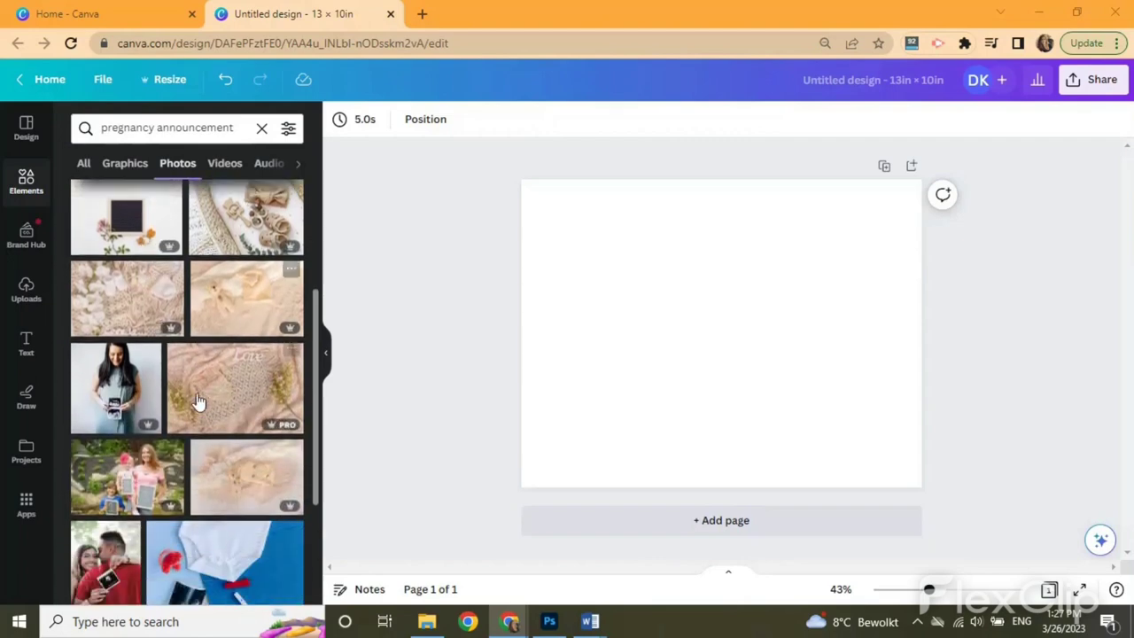
scroll(254, 447, "down", 2)
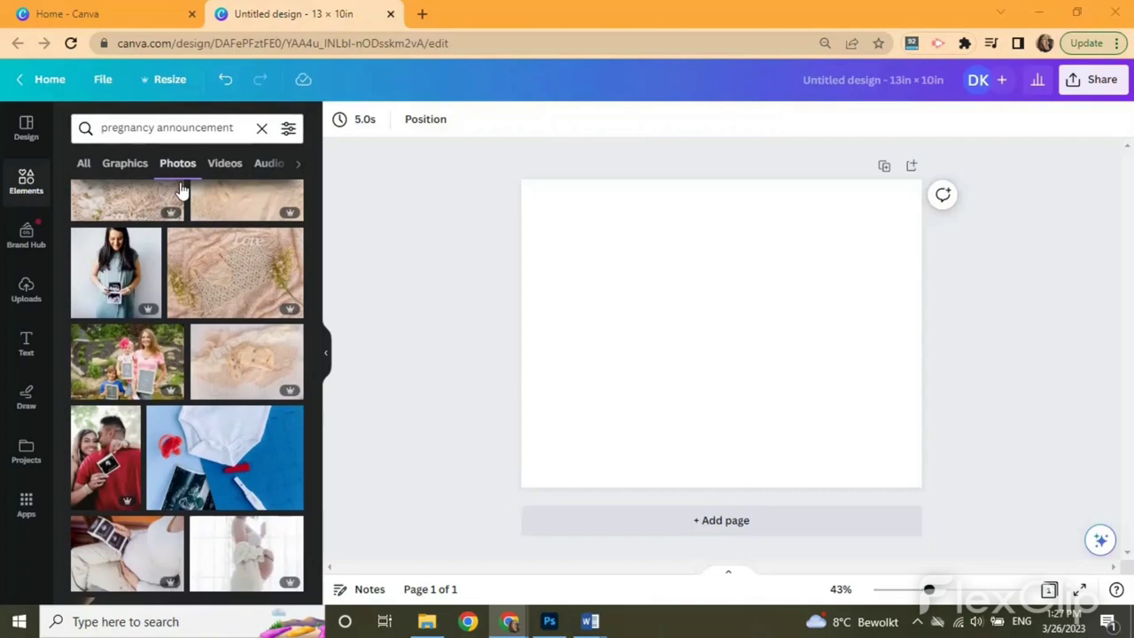
scroll(176, 501, "down", 4)
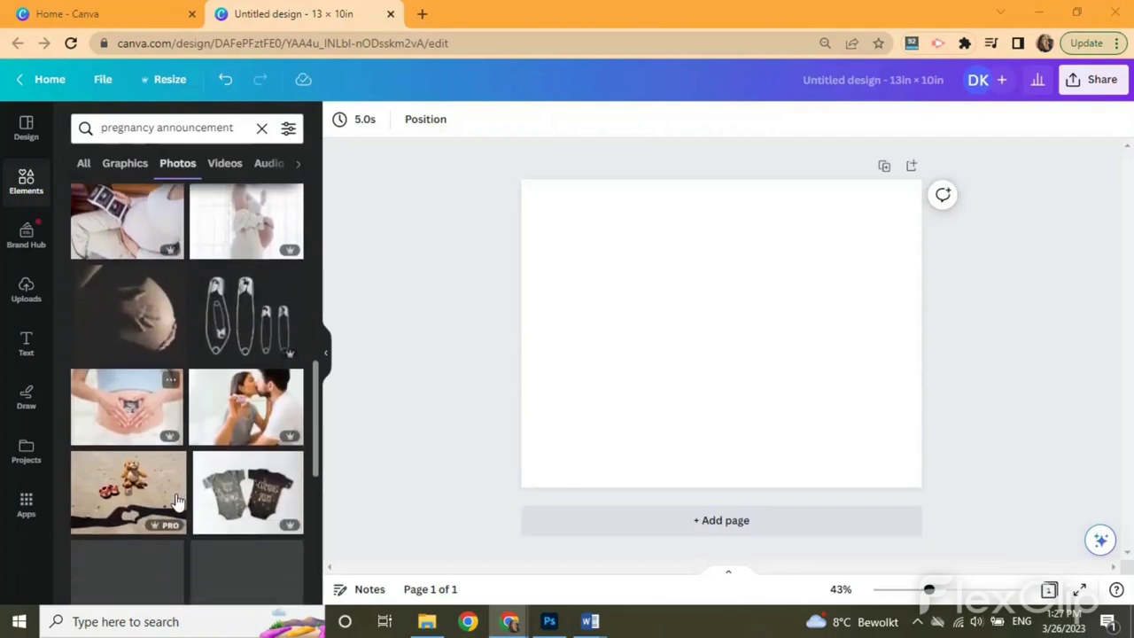
scroll(175, 469, "down", 2)
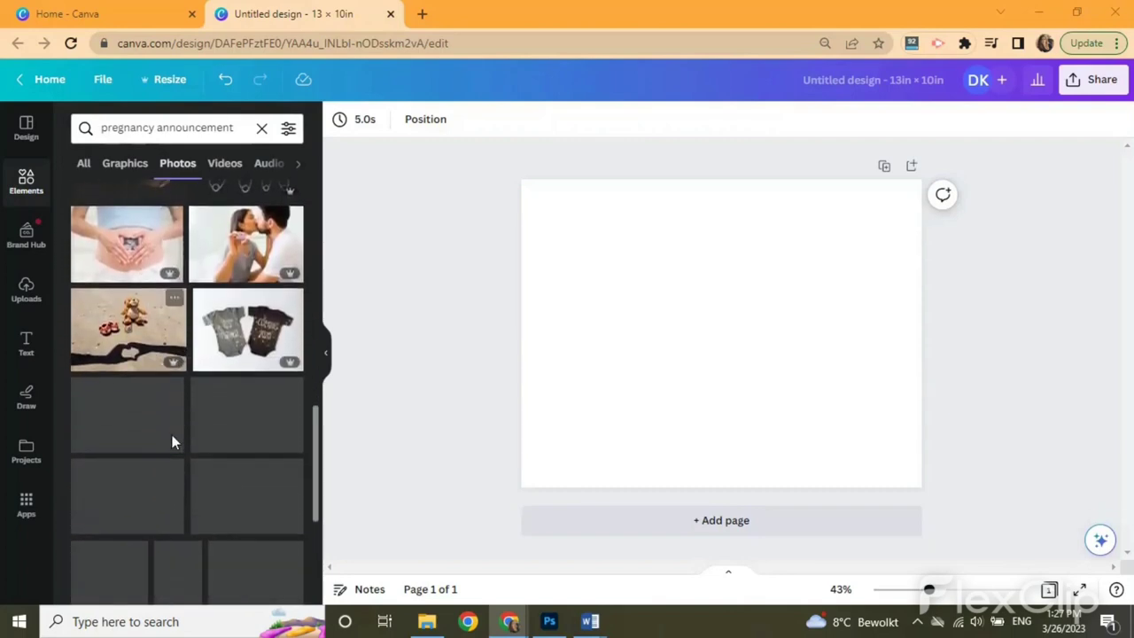
left_click(258, 130)
Step: Search Elements for 'baby stuff flat lay' and browse all the photo results
left_click(173, 125)
type("baby stuff flat lay")
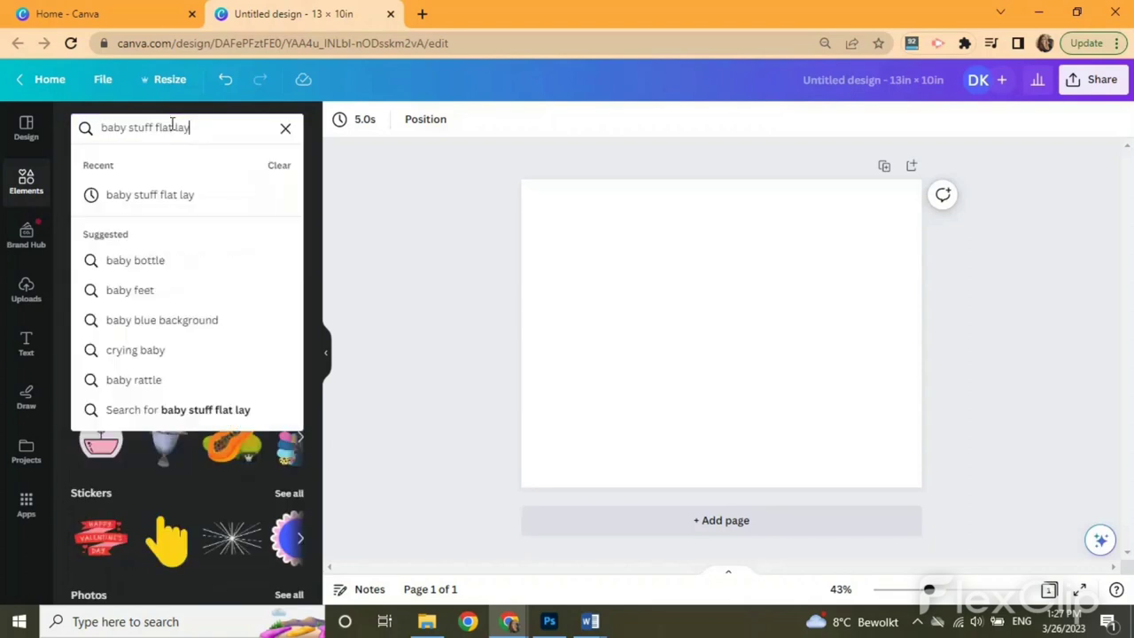
key("Return")
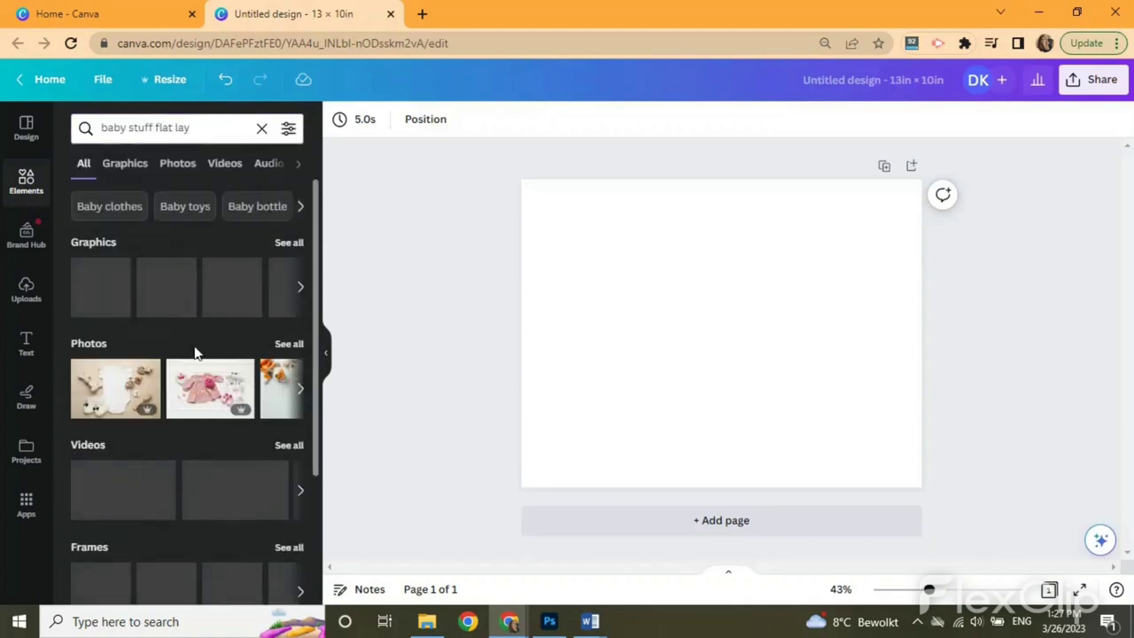
scroll(195, 354, "down", 3)
scroll(283, 233, "up", 2)
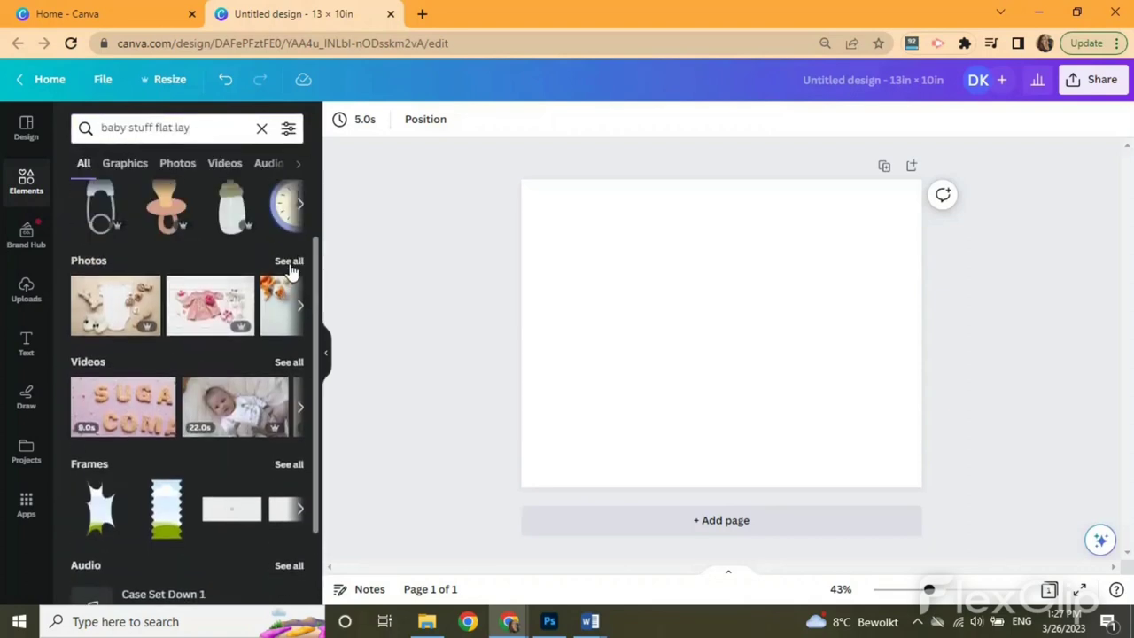
left_click(289, 260)
scroll(125, 389, "down", 8)
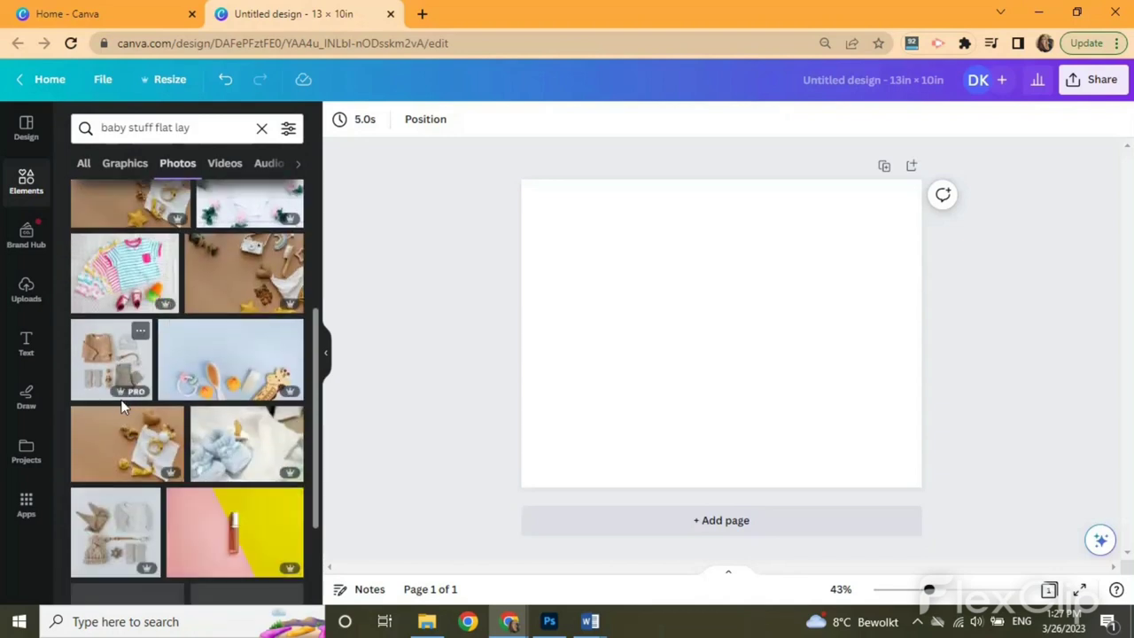
scroll(124, 409, "down", 3)
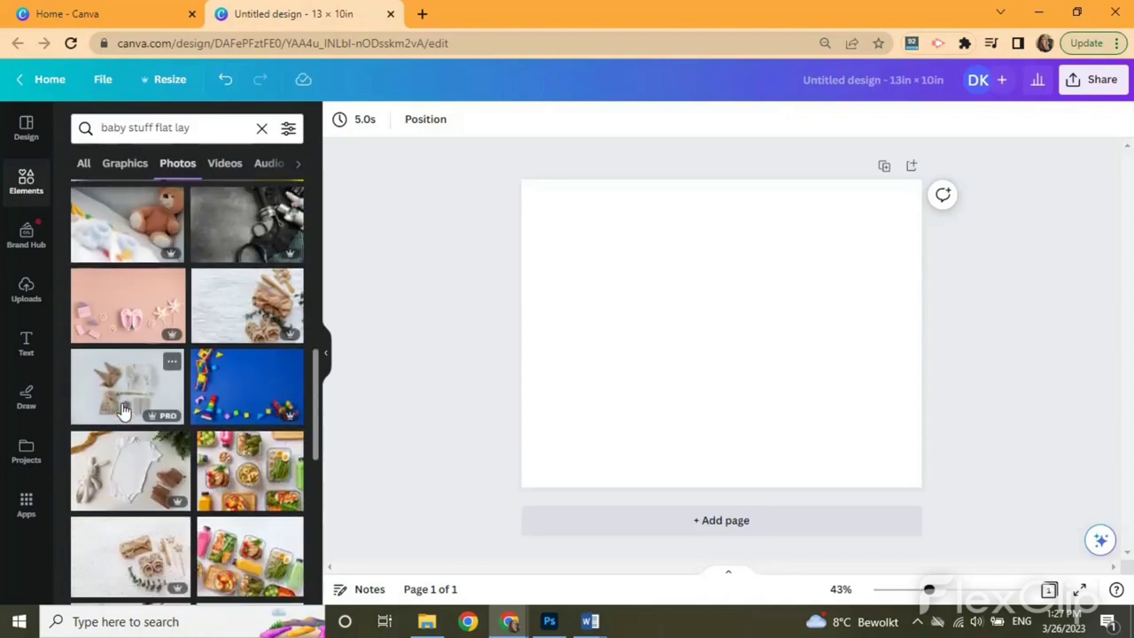
scroll(124, 406, "down", 1)
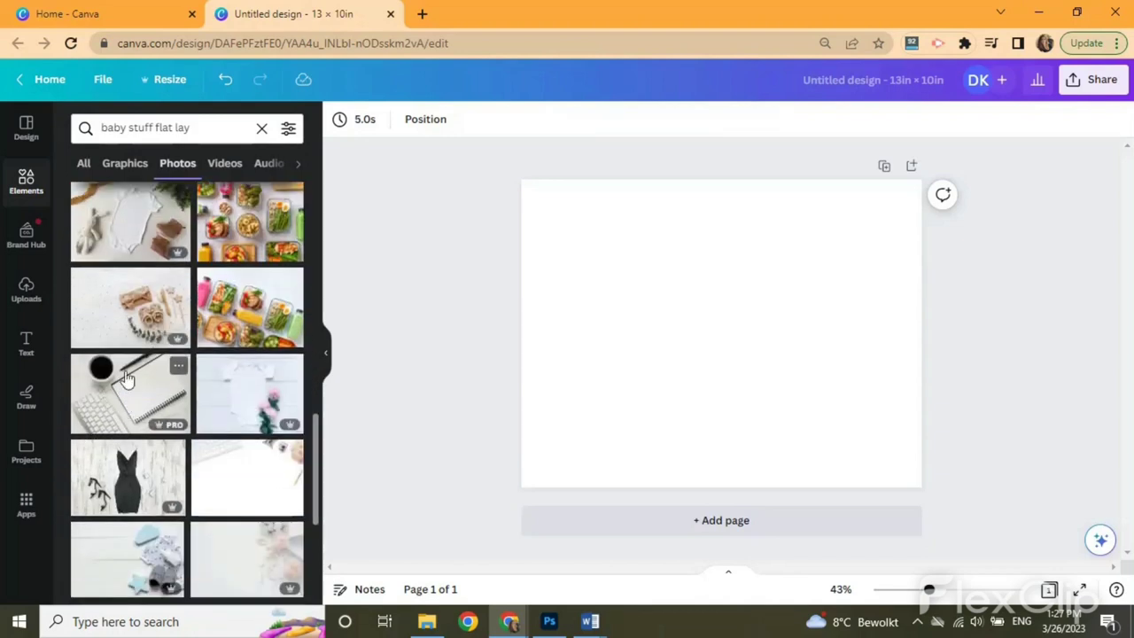
Step: Add the baby flat-lay photo and enlarge it to cover the whole page
left_click(118, 303)
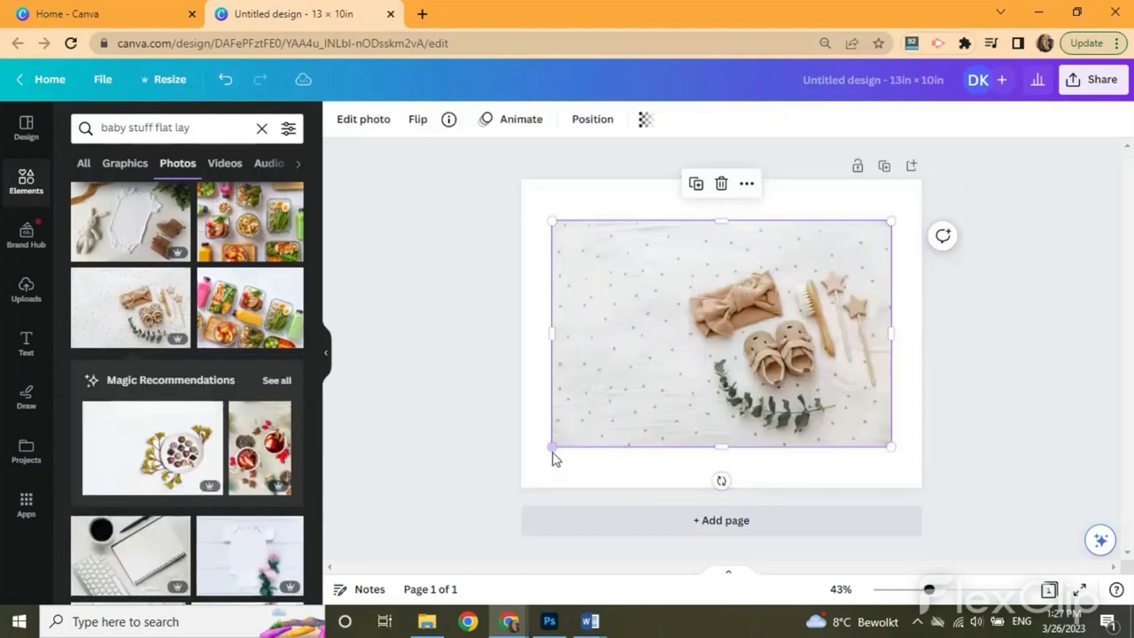
left_click_drag(551, 447, 521, 467)
left_click_drag(890, 220, 921, 198)
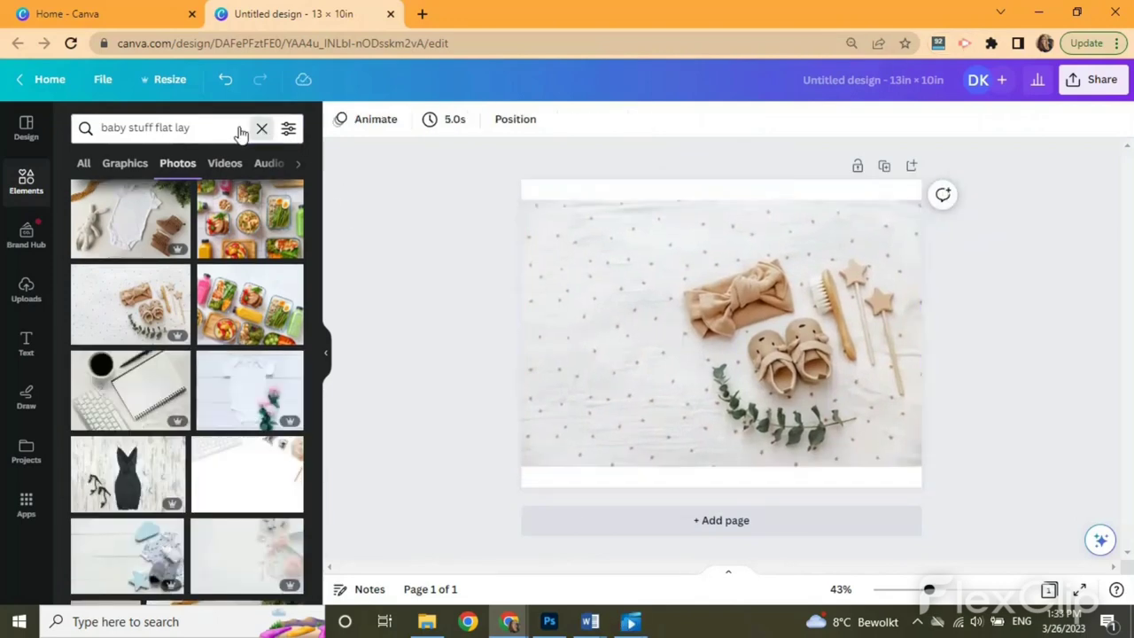
Step: Add a 'letter board' photo and remove its background with BG Remover
left_click(241, 129)
type("letter board")
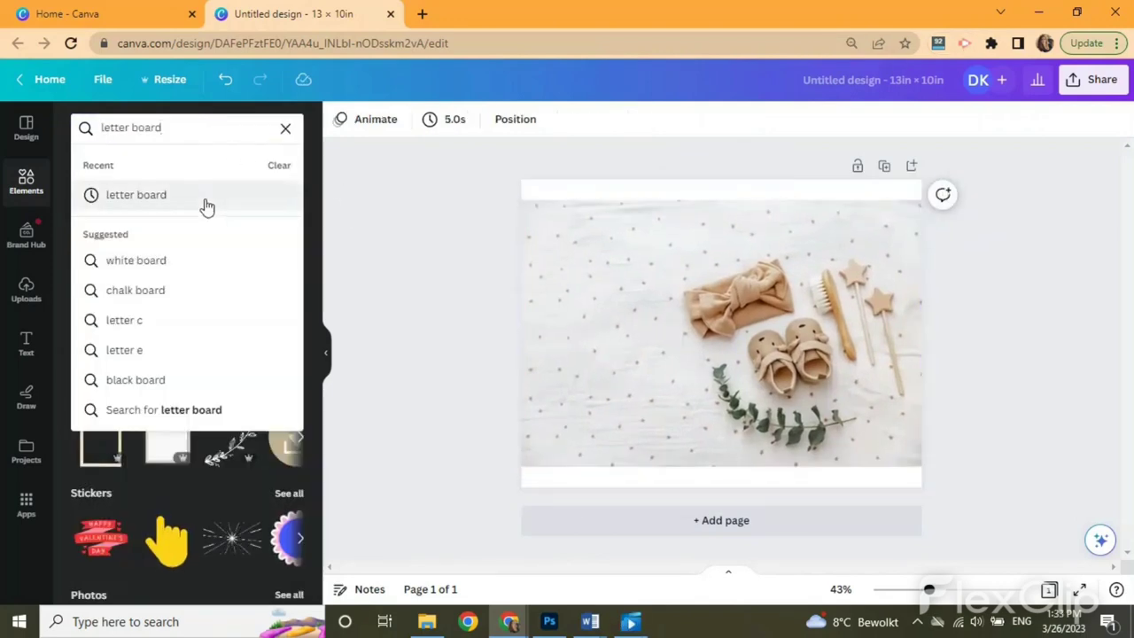
left_click(205, 202)
left_click(213, 381)
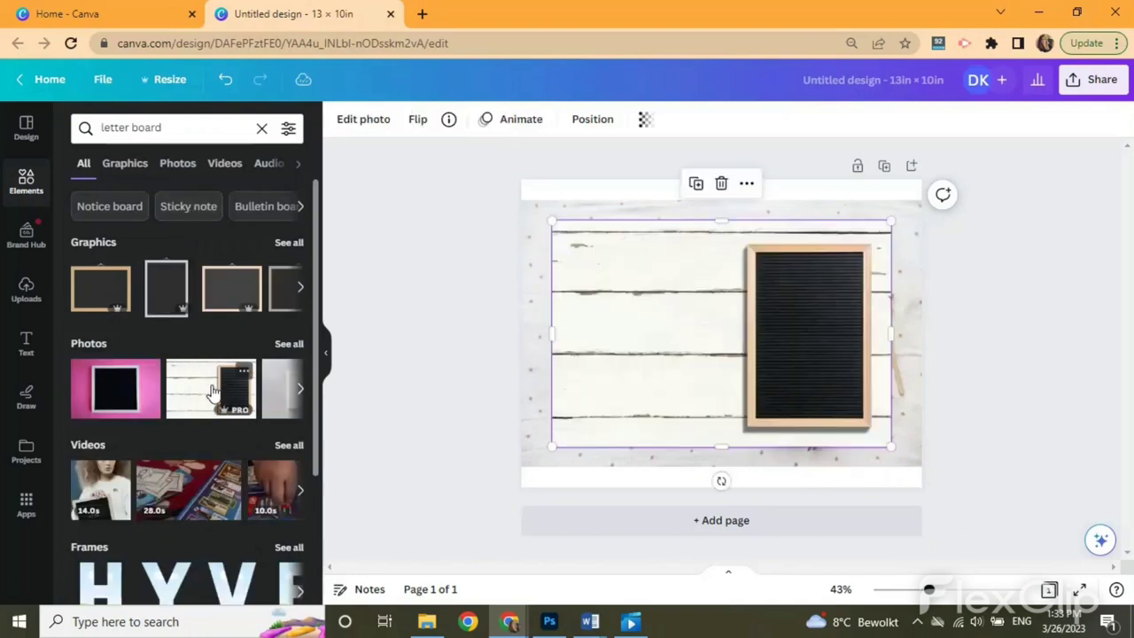
left_click(361, 122)
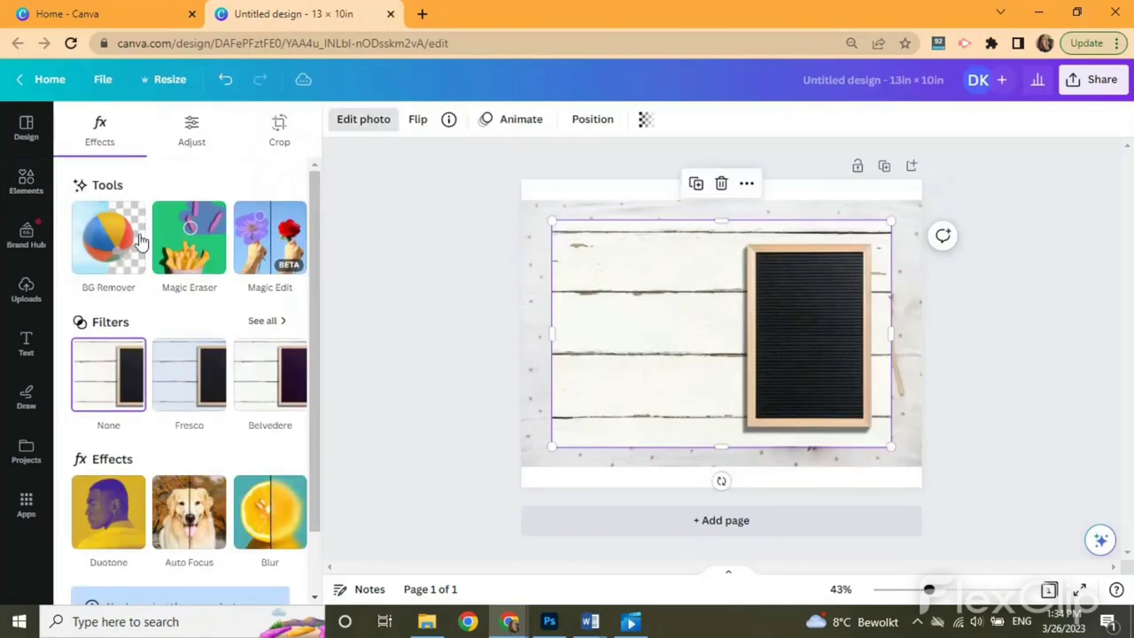
left_click(121, 256)
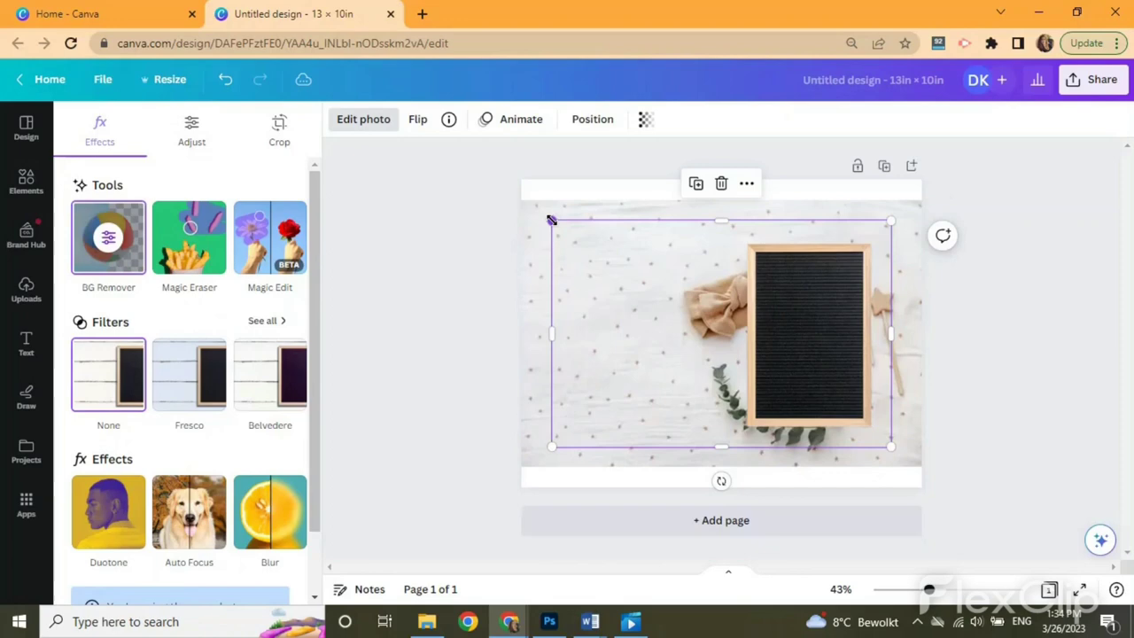
Step: Move, shrink and slightly tilt the letter board onto the page's left side
left_click_drag(815, 330, 614, 326)
left_click_drag(520, 481, 538, 479)
left_click_drag(671, 194, 653, 228)
left_click_drag(587, 336, 605, 339)
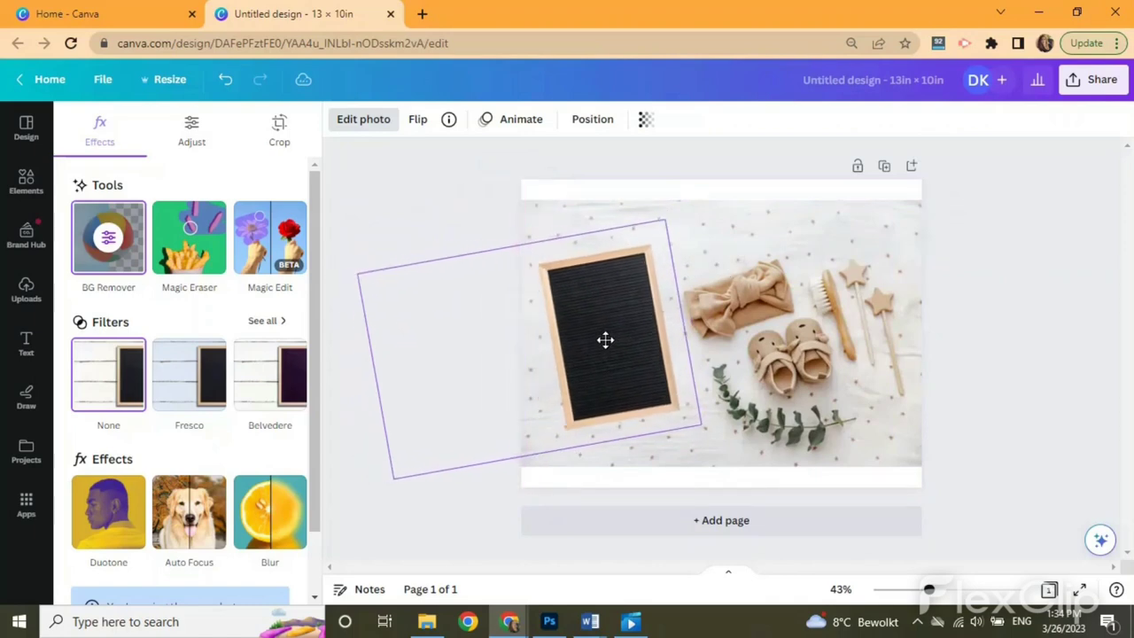
left_click_drag(544, 480, 534, 483)
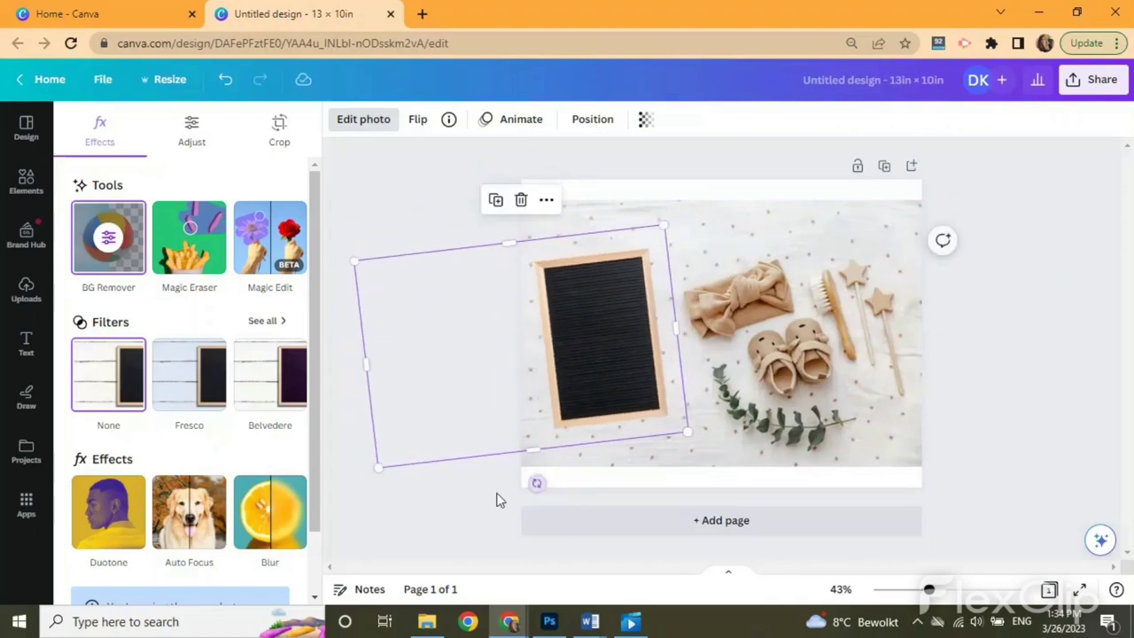
key("Escape")
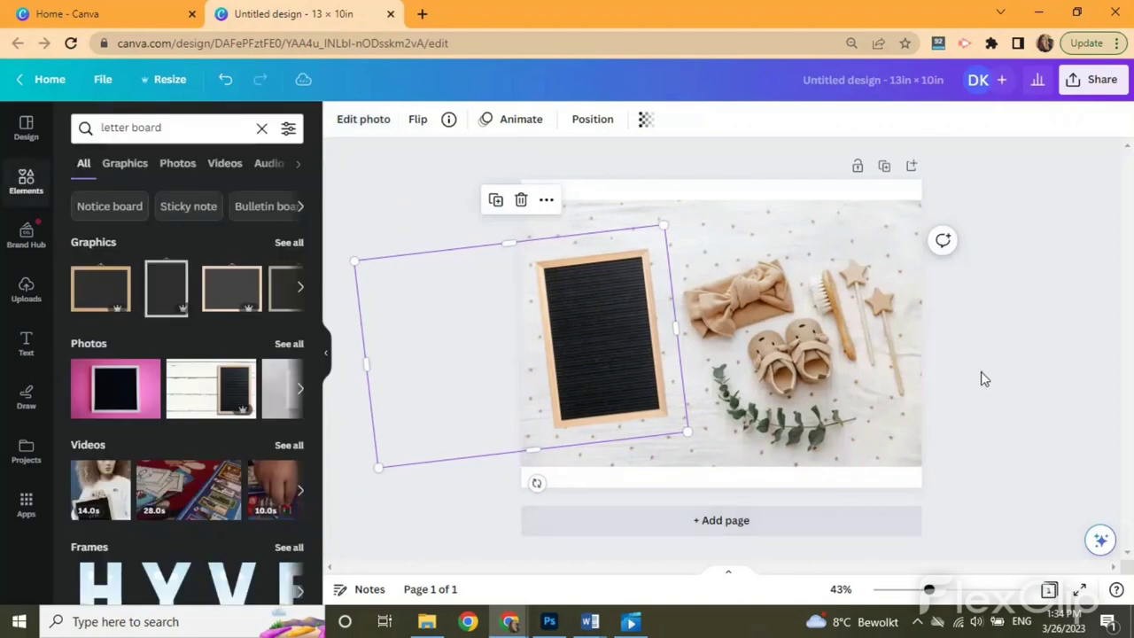
left_click(981, 378)
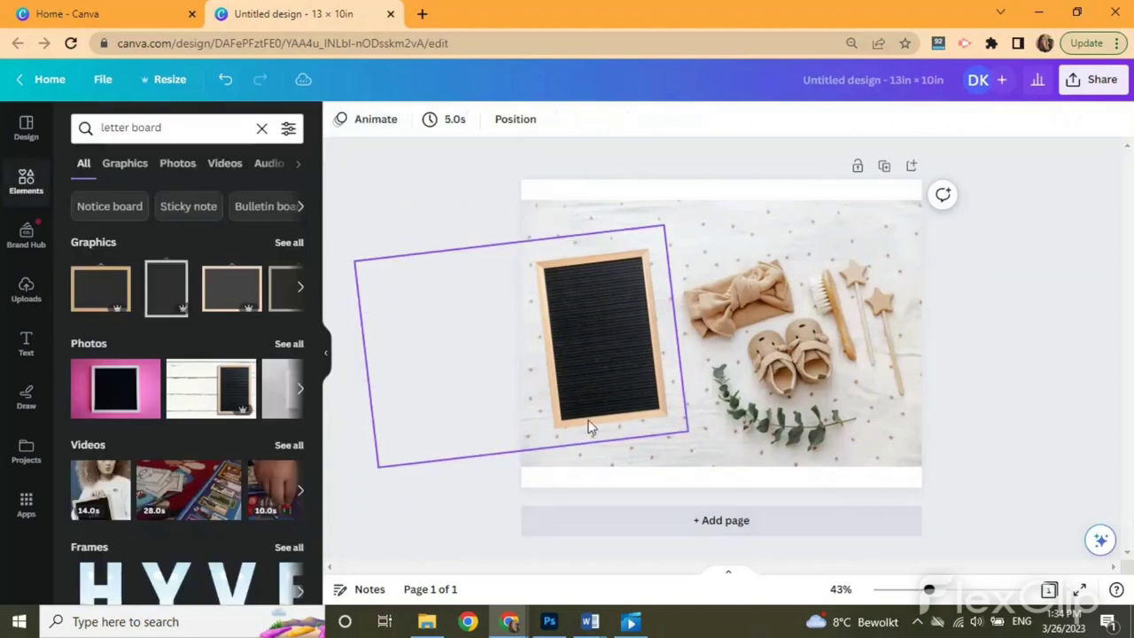
left_click(25, 345)
Step: Add a text box with the pasted 'We can't wait to' wording onto the letter board
left_click(181, 170)
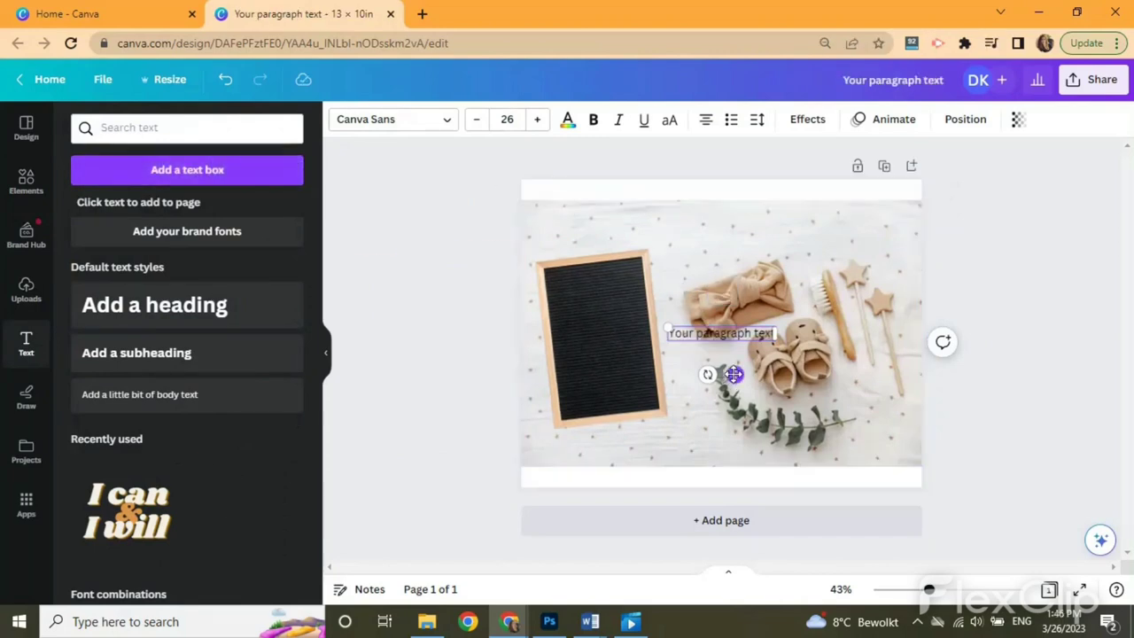
left_click_drag(734, 373, 630, 322)
double_click(626, 309)
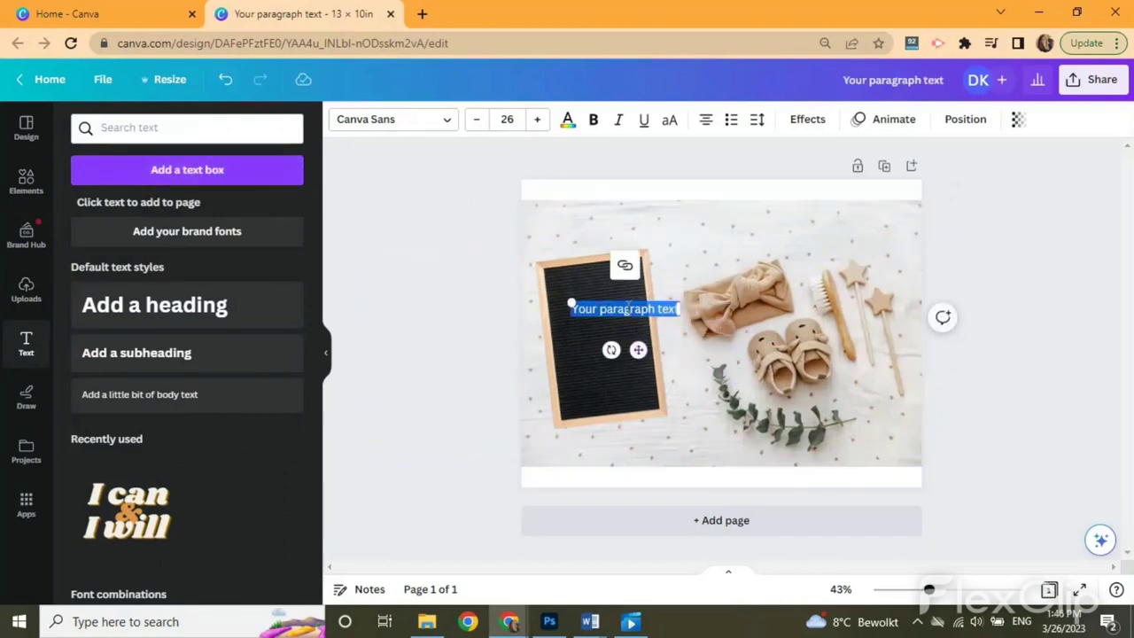
key("ctrl+v")
left_click_drag(637, 382, 617, 363)
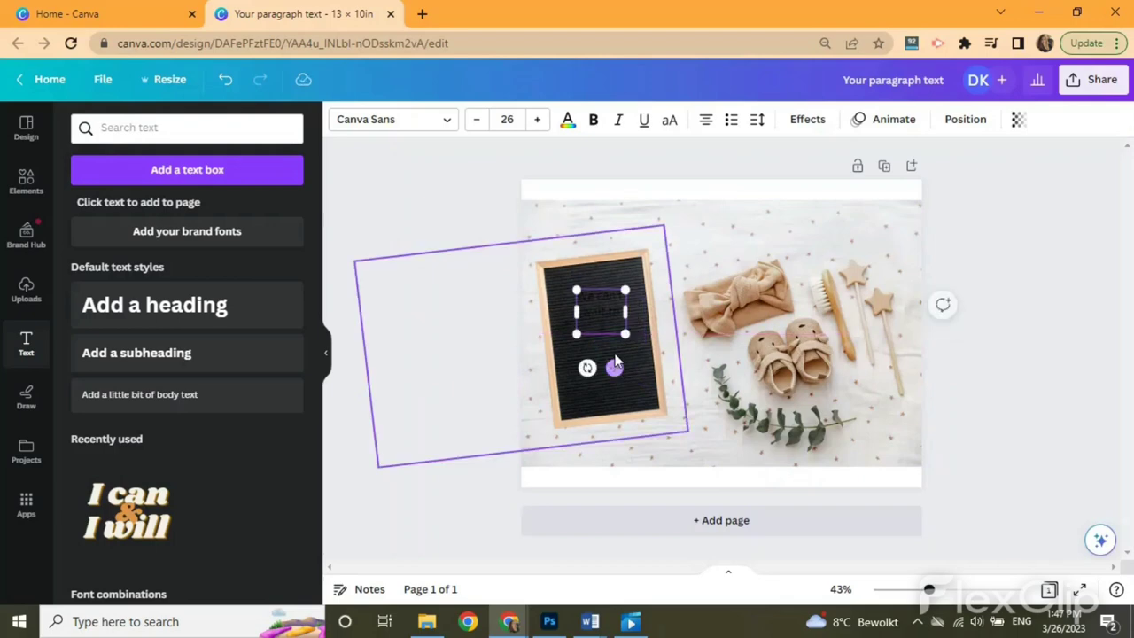
Step: Set the text colour and tilt the text to line up with the board
left_click_drag(625, 312, 582, 294)
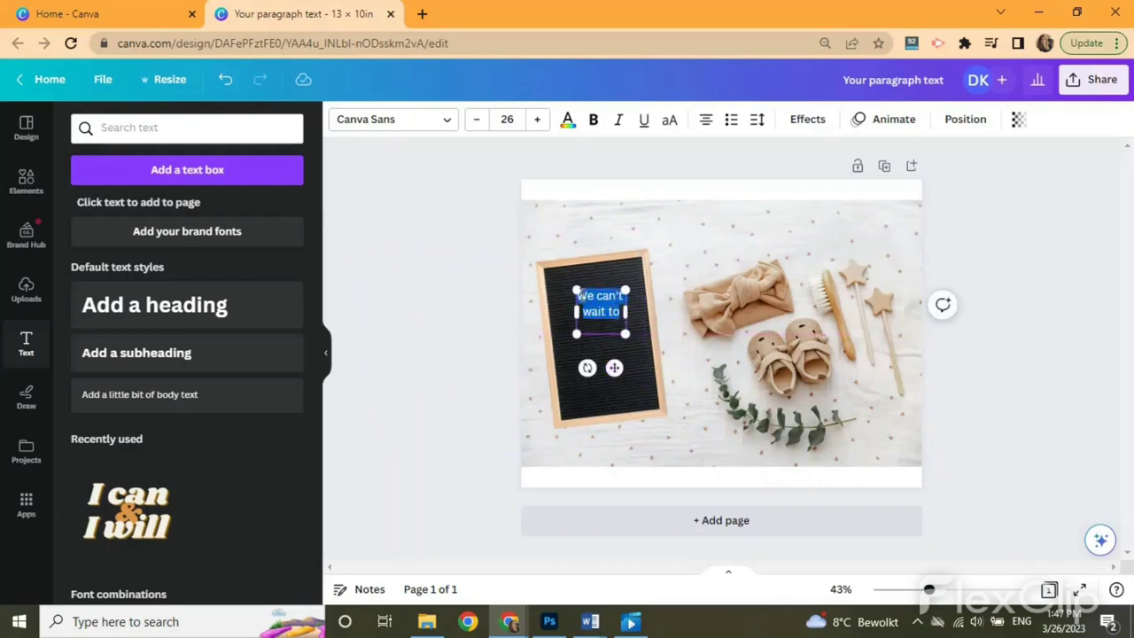
left_click(567, 121)
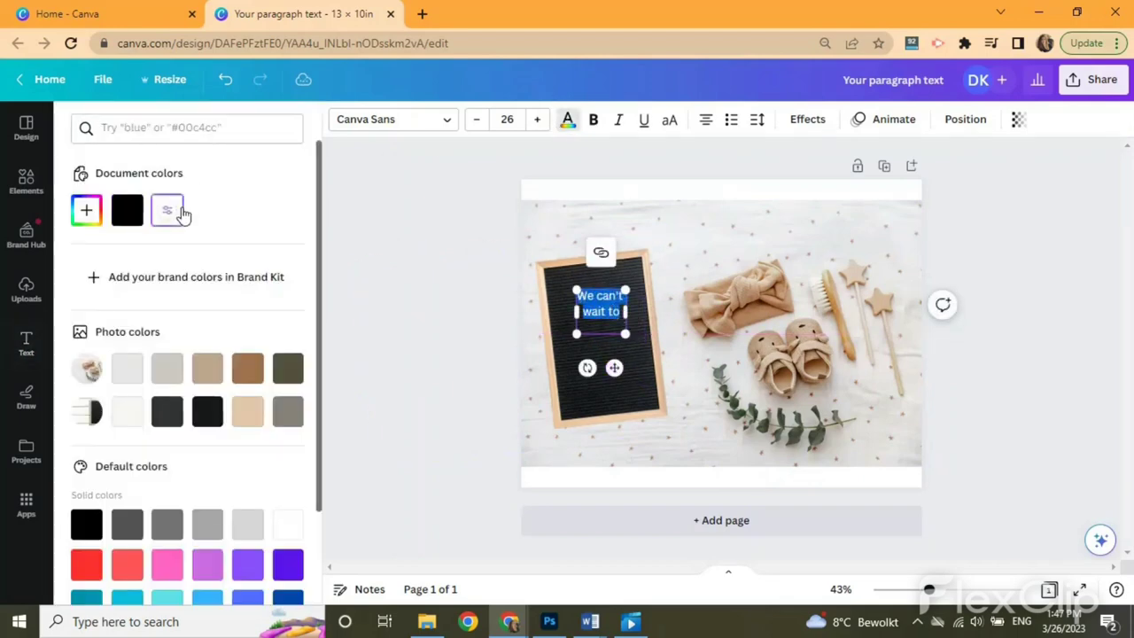
left_click(604, 322)
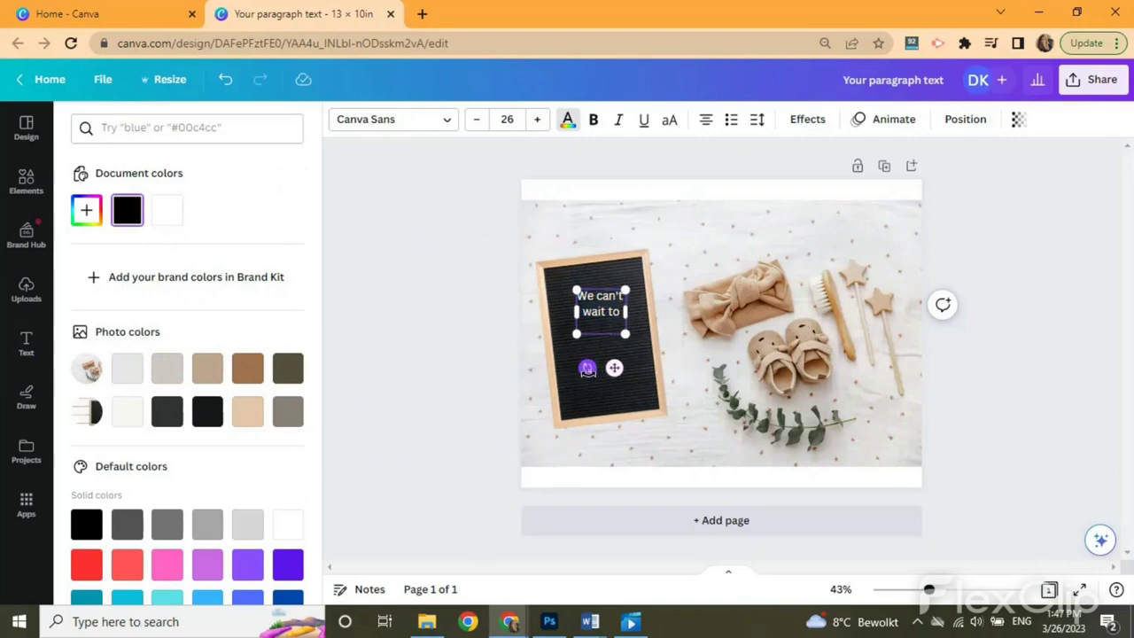
left_click(592, 375)
left_click_drag(593, 375, 594, 372)
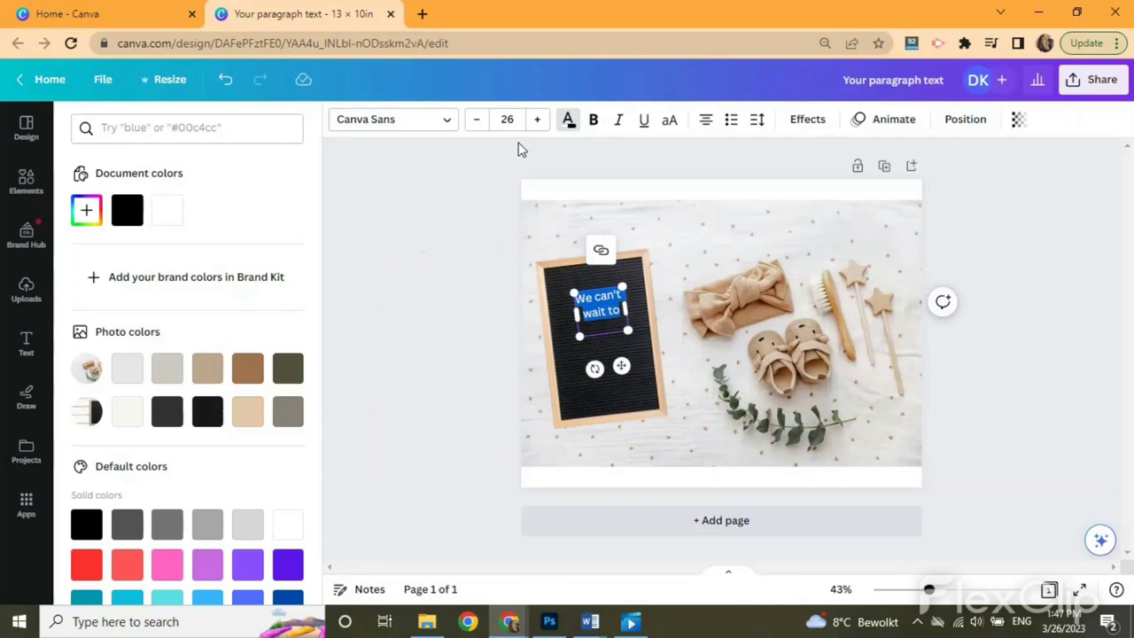
Step: Make the text 34 pt Hertical and widen the box so it wraps to two lines
left_click(537, 119)
left_click(537, 120)
left_click(537, 119)
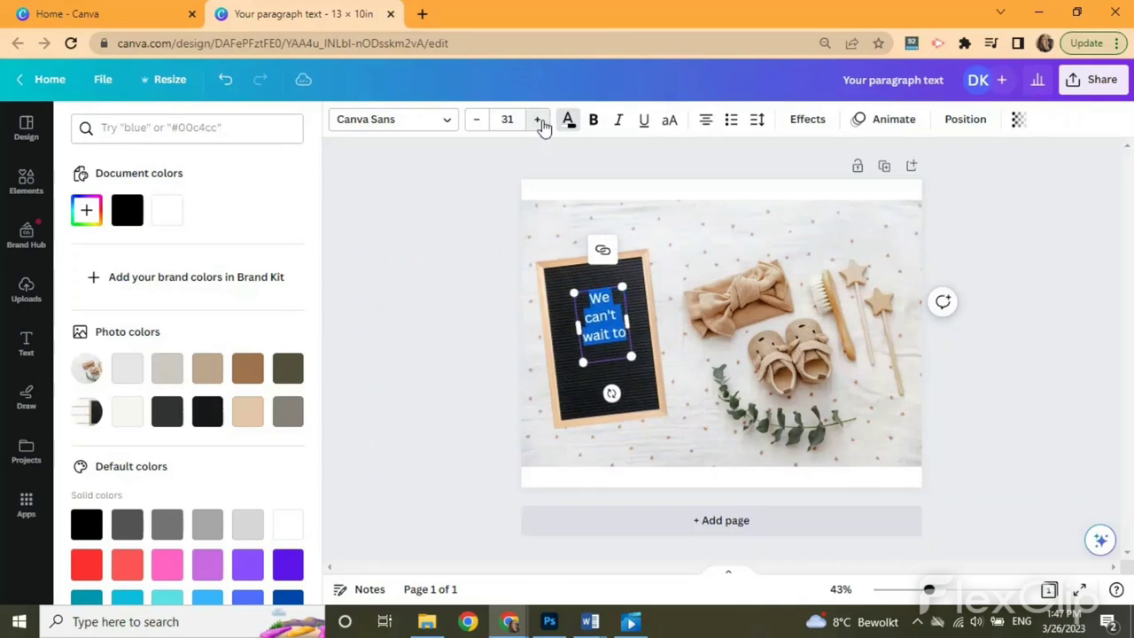
left_click(537, 119)
left_click(390, 119)
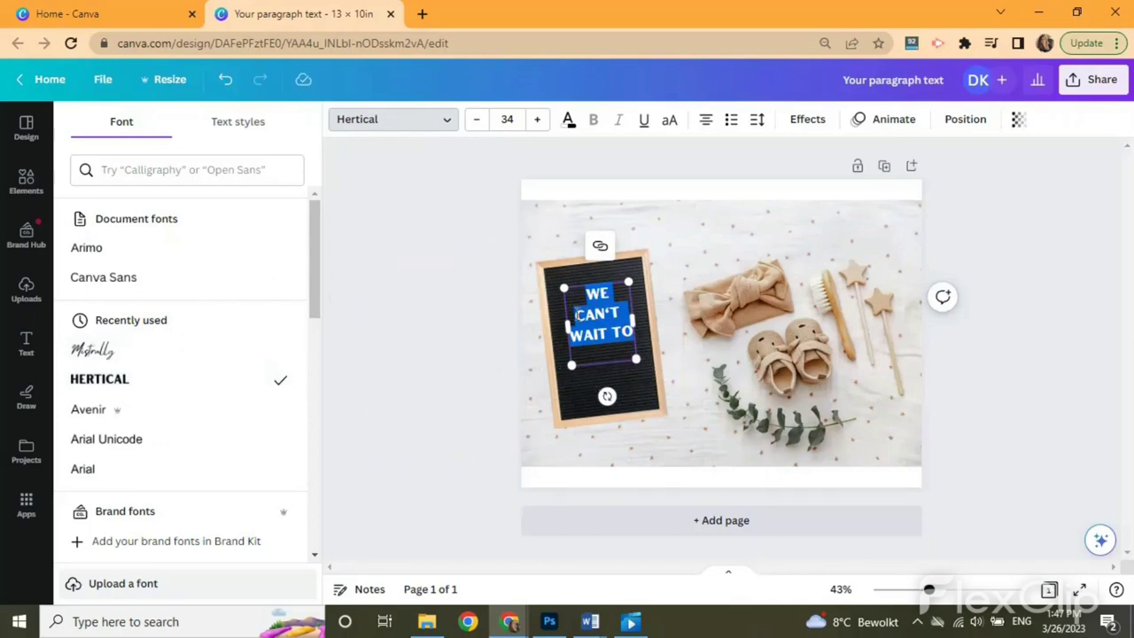
left_click(577, 315)
mouse_move(564, 324)
left_mouse_down()
mouse_move(542, 324)
mouse_move(554, 326)
left_mouse_up()
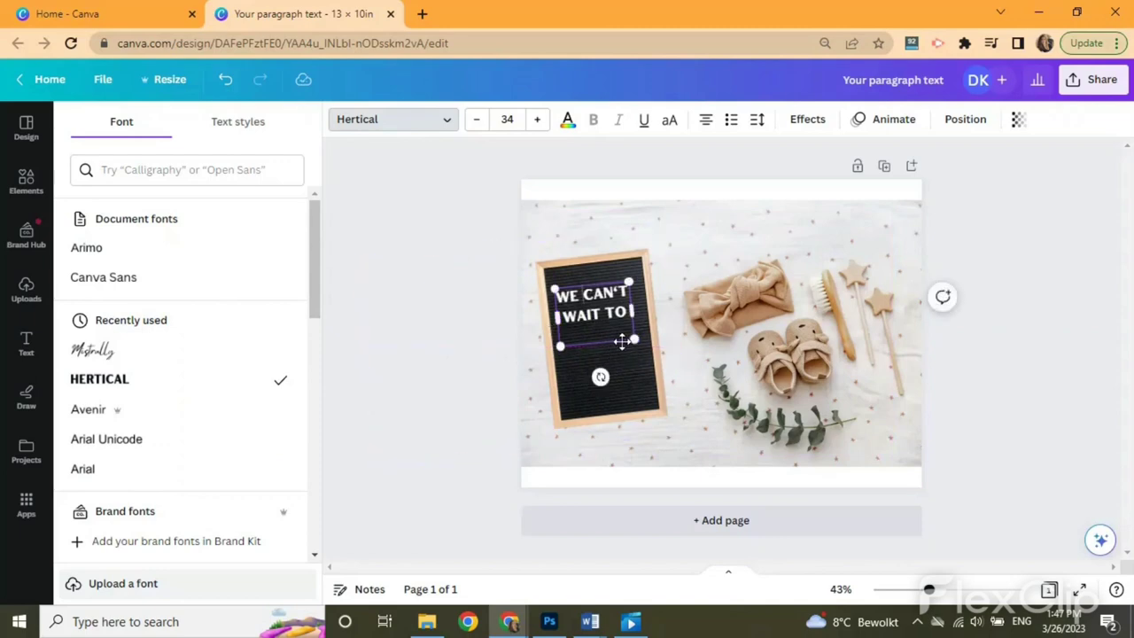
Step: Add script 'meet you' and a two-line 'DUE / JUNE 23' on the letter board
key("Escape")
type("meet you")
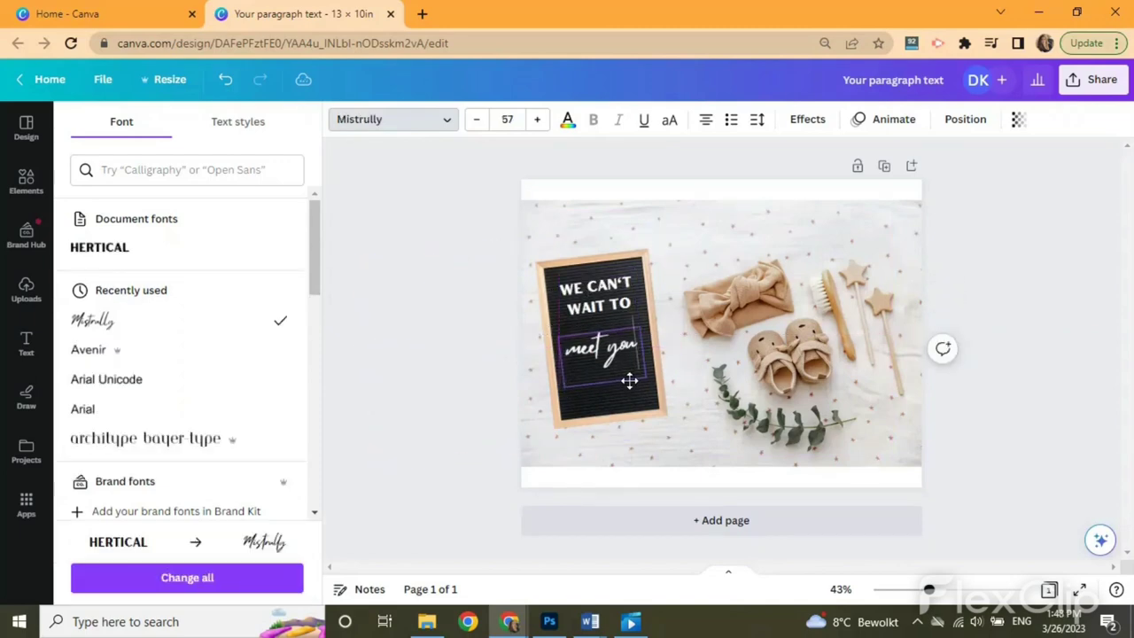
left_click_drag(628, 381, 629, 378)
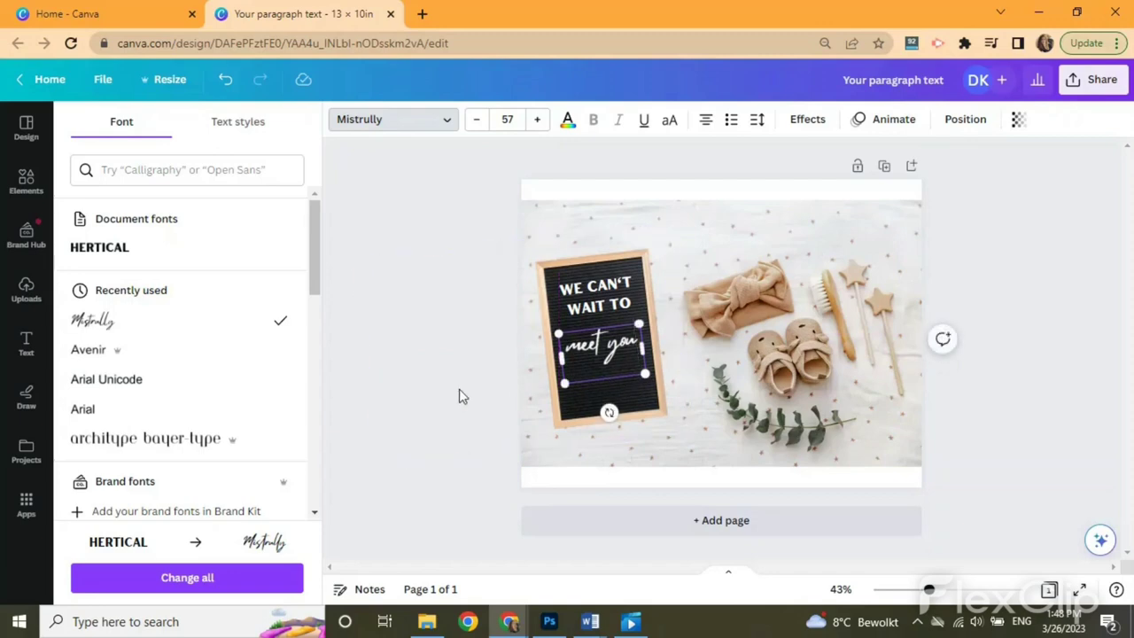
key("ctrl+v")
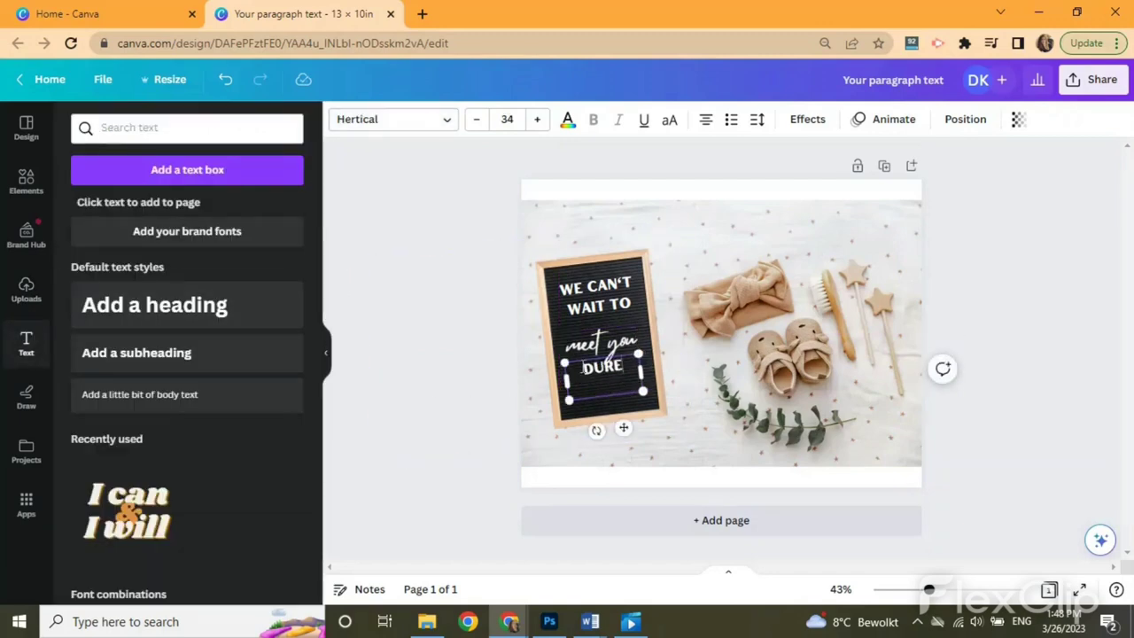
key("Return")
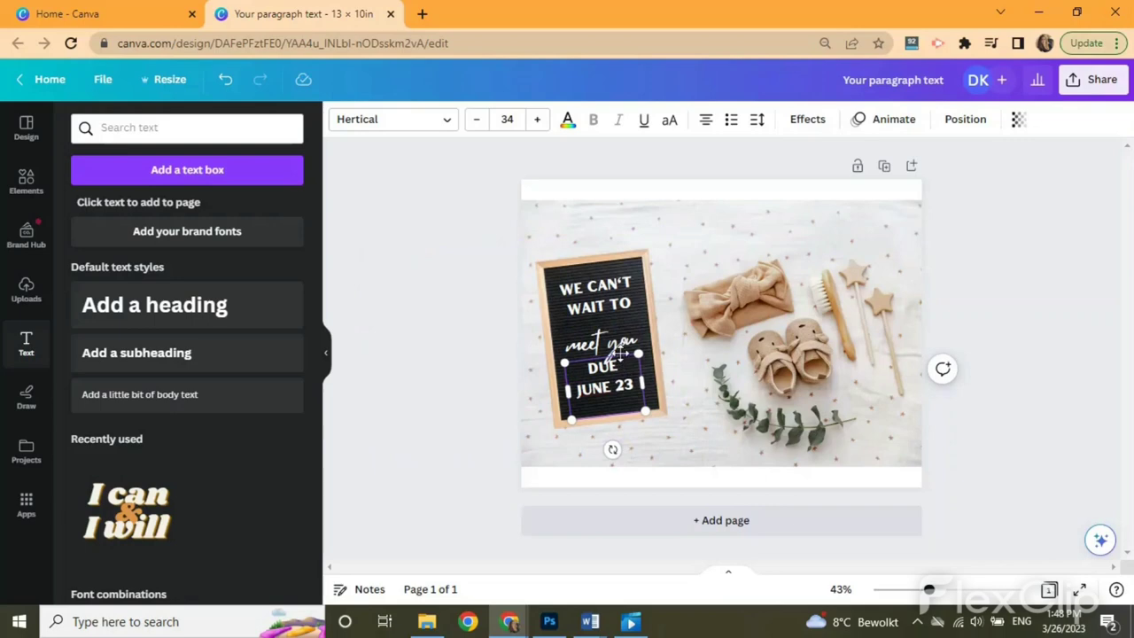
left_click_drag(620, 354, 622, 366)
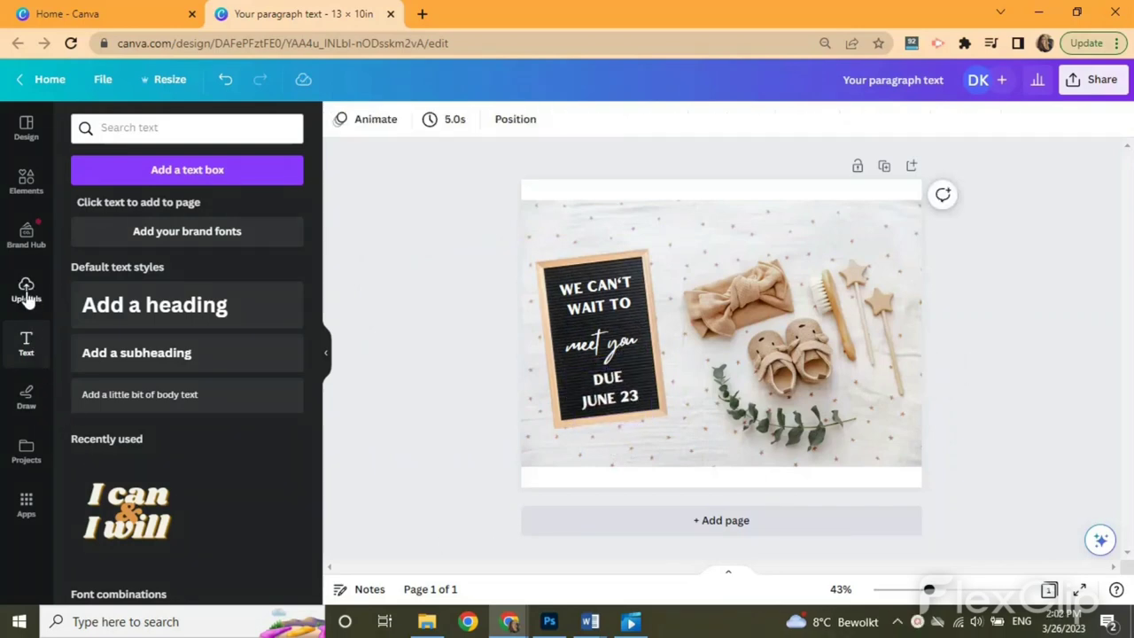
Step: Upload ultrasound-baby.png from the Desktop to Uploads
left_click(27, 291)
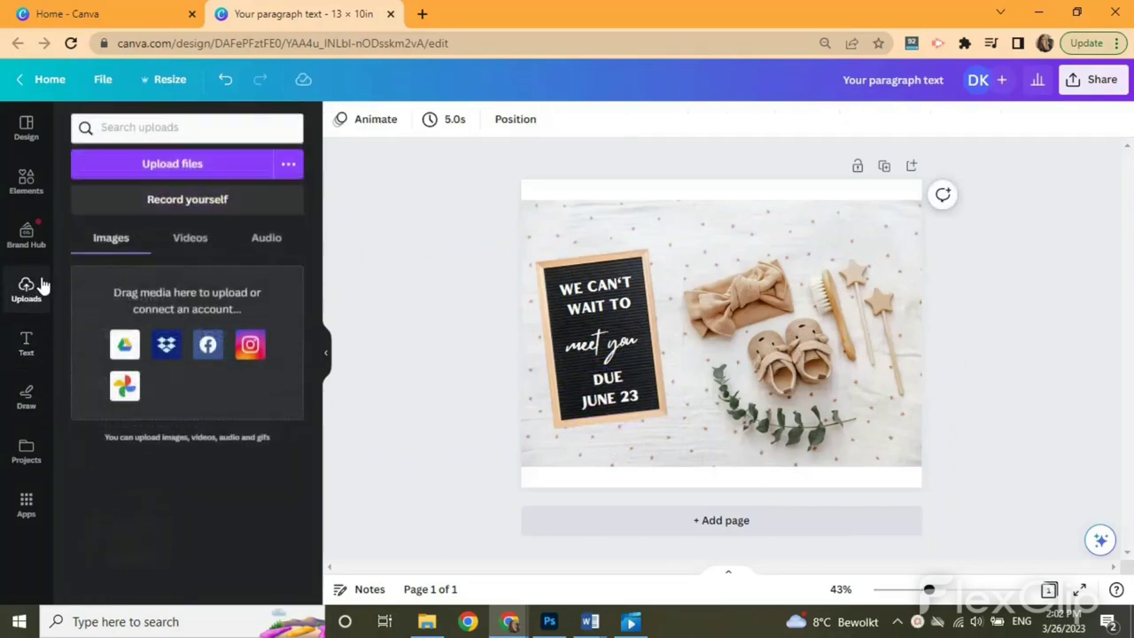
left_click(153, 171)
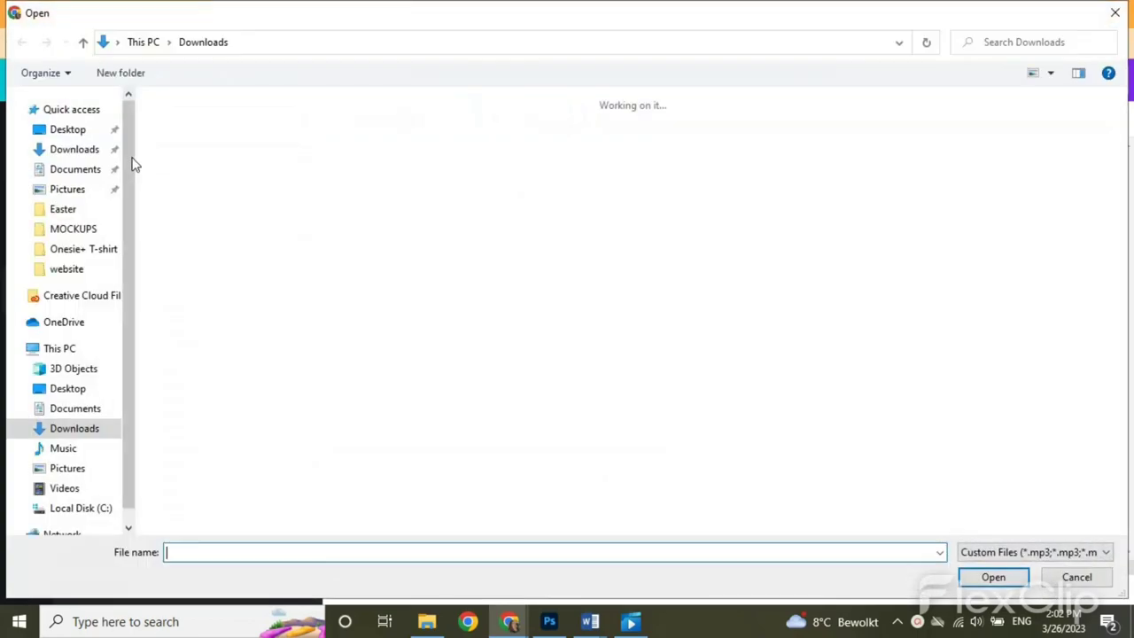
left_click(76, 130)
scroll(355, 443, "down", 10)
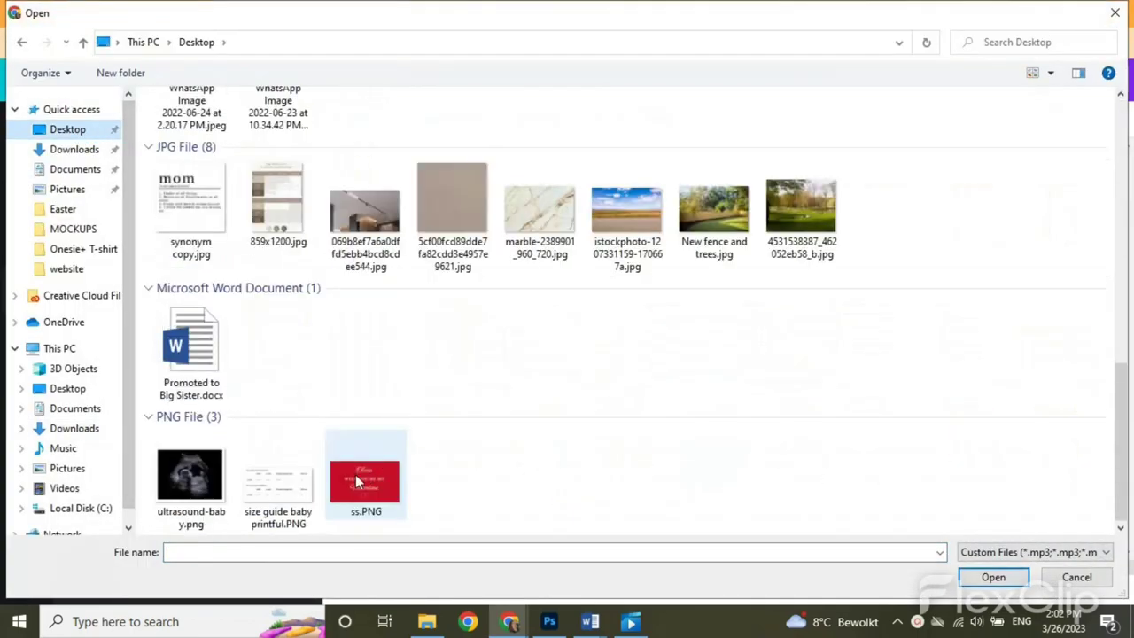
double_click(191, 465)
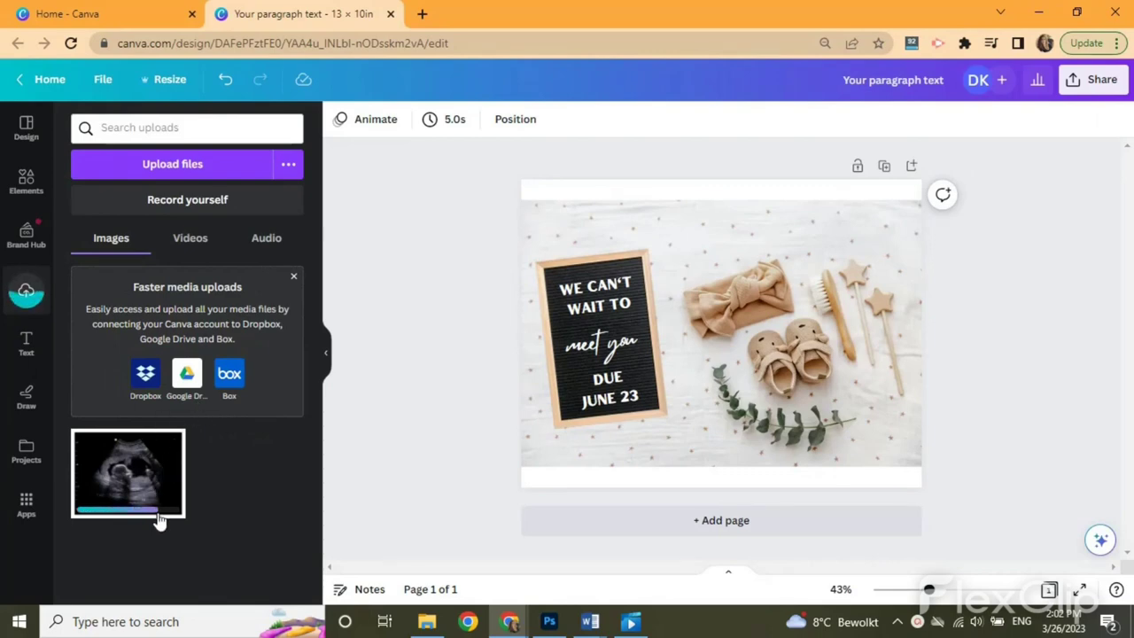
Step: Add the sonogram, shrink it and set it beside 'DUE JUNE 23' tilted -6°
left_click(168, 501)
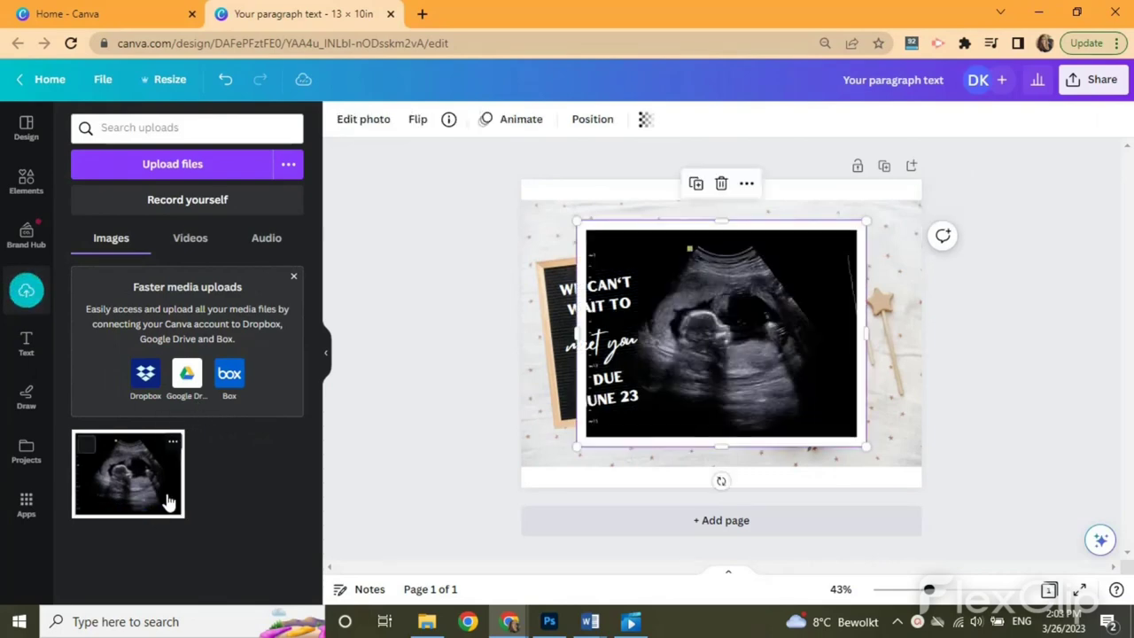
left_click_drag(863, 230, 678, 368)
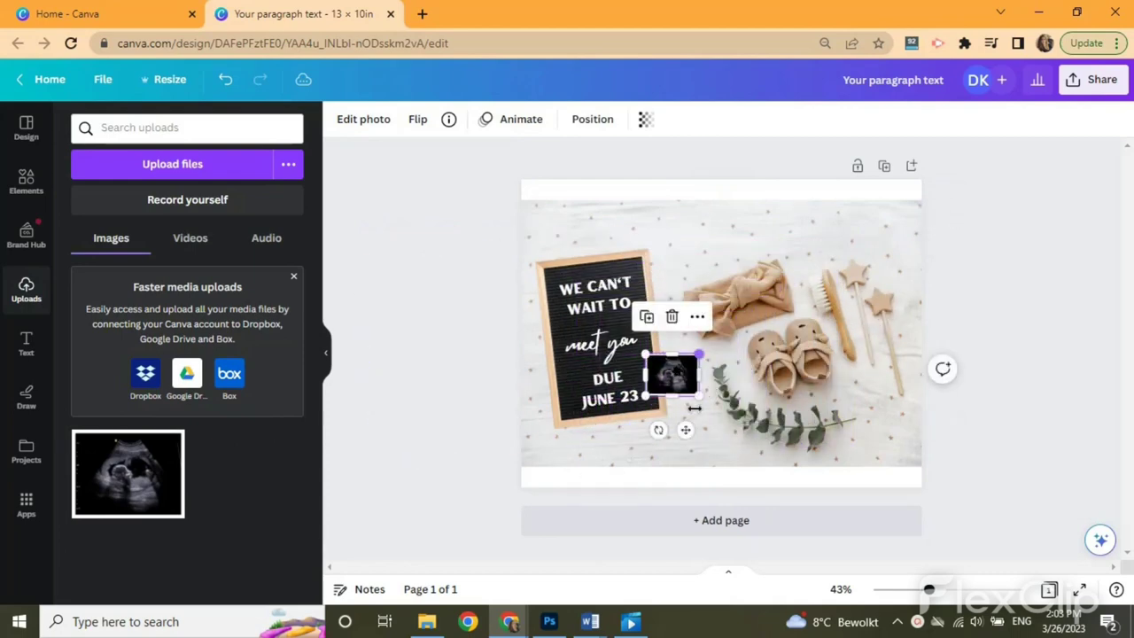
left_click_drag(658, 430, 661, 433)
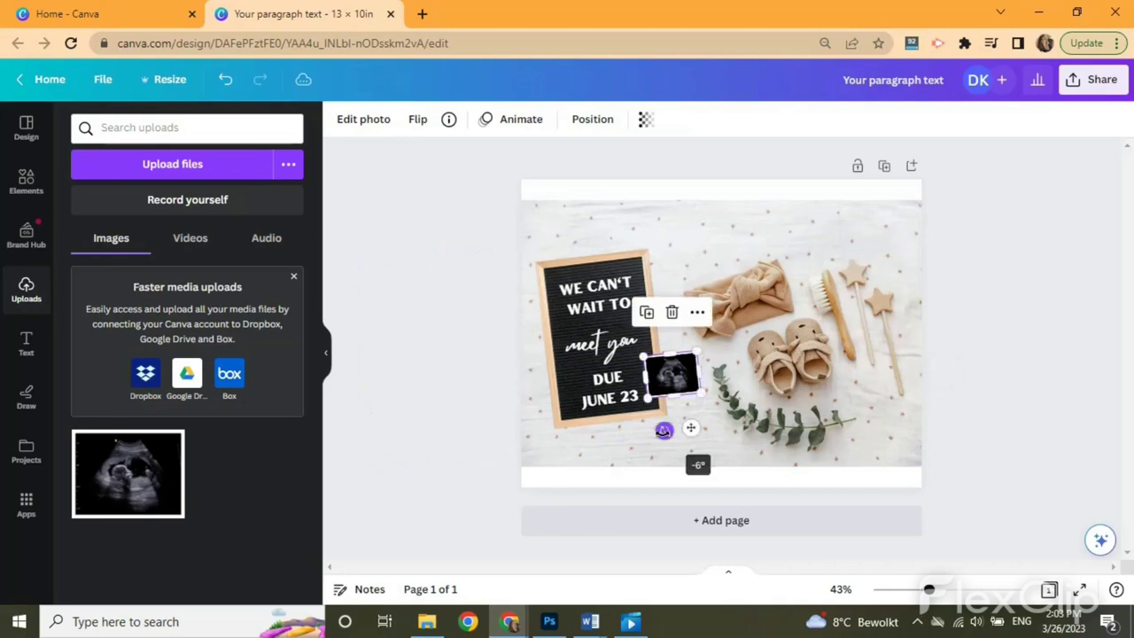
left_click(968, 307)
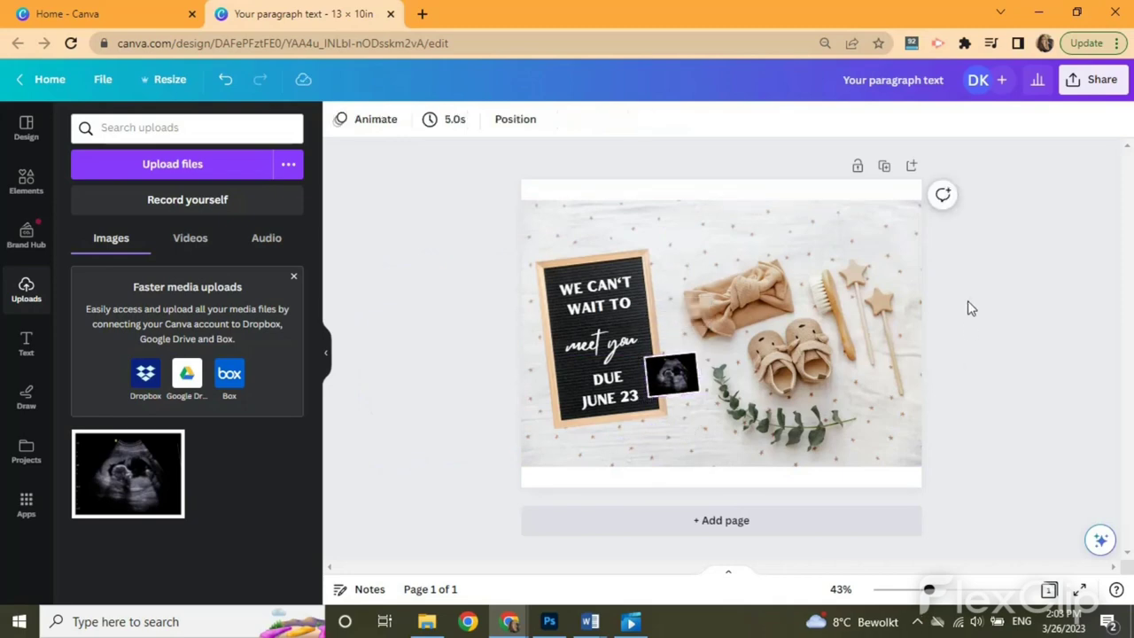
Step: Download the design as a PNG at 1.875× size
left_click(1074, 84)
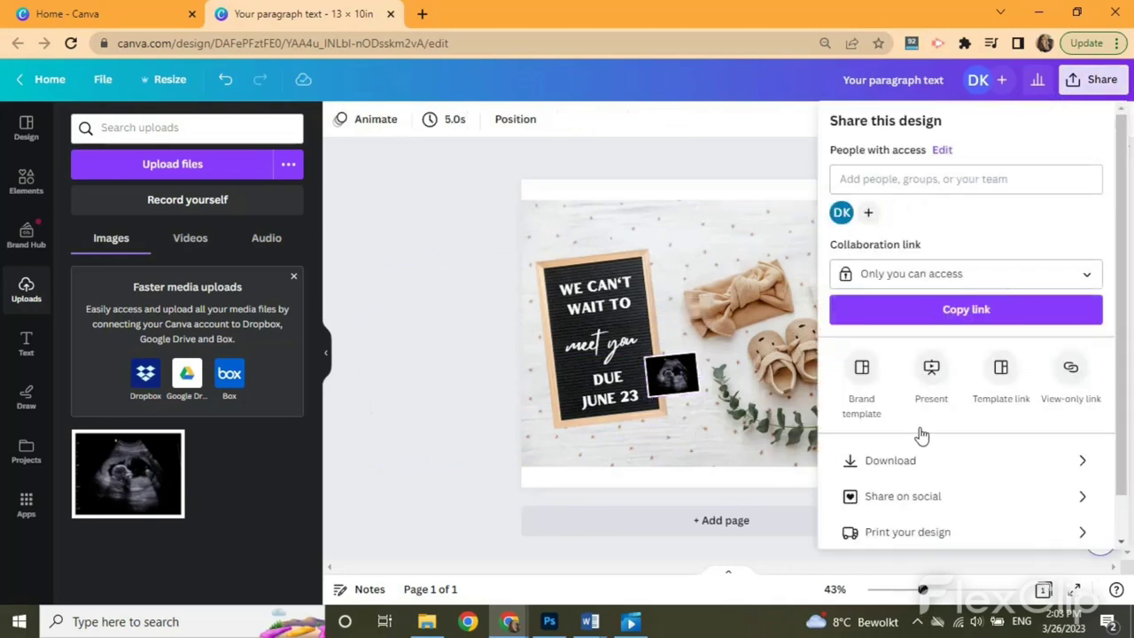
left_click(903, 461)
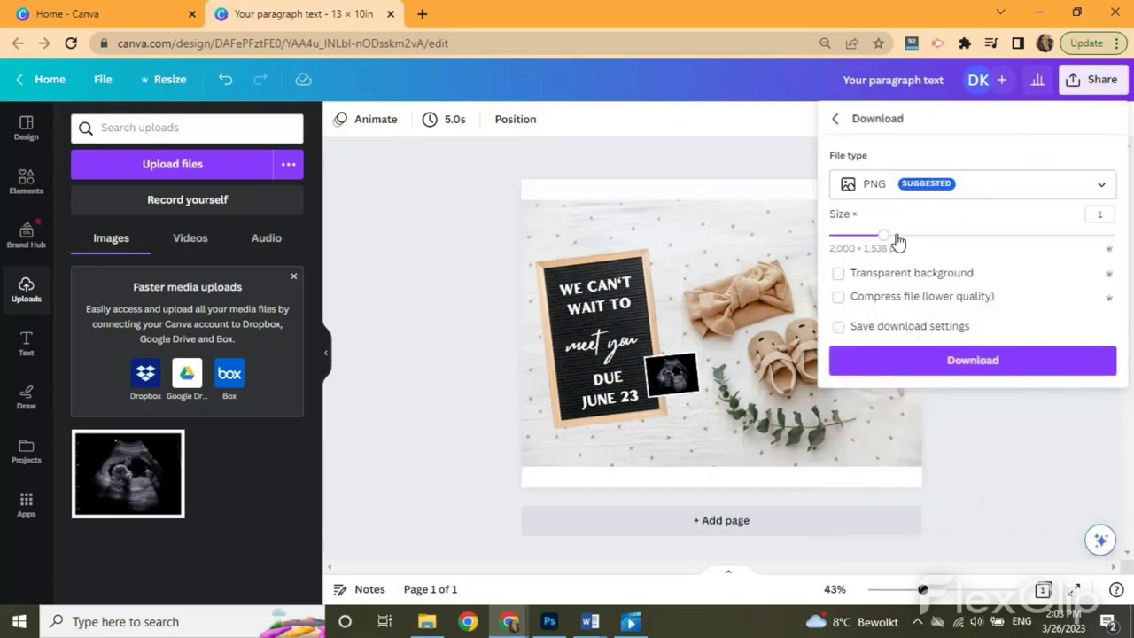
left_click_drag(897, 241, 978, 238)
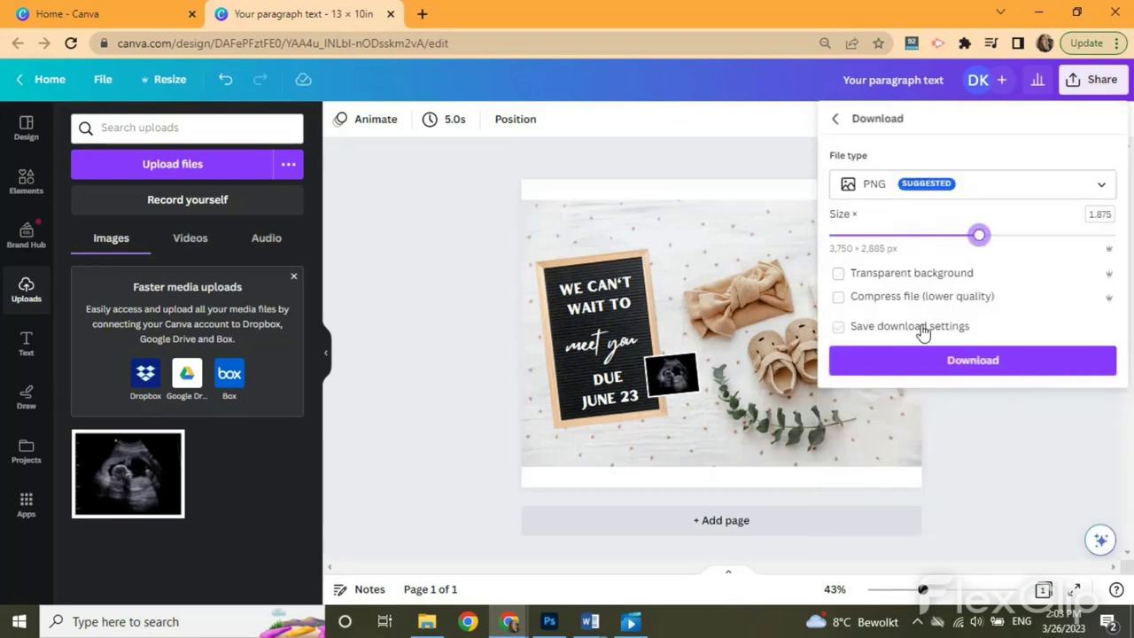
left_click(917, 361)
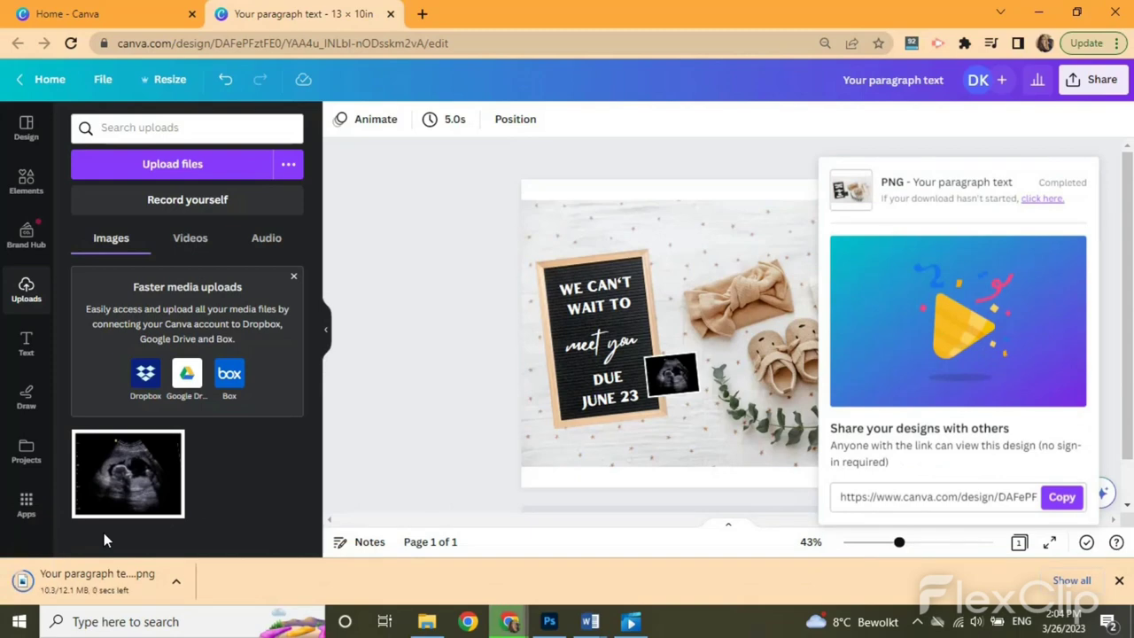
Step: Open 'Your paragraph text (1).png' in Photos and maximize the viewer window
left_click(101, 584)
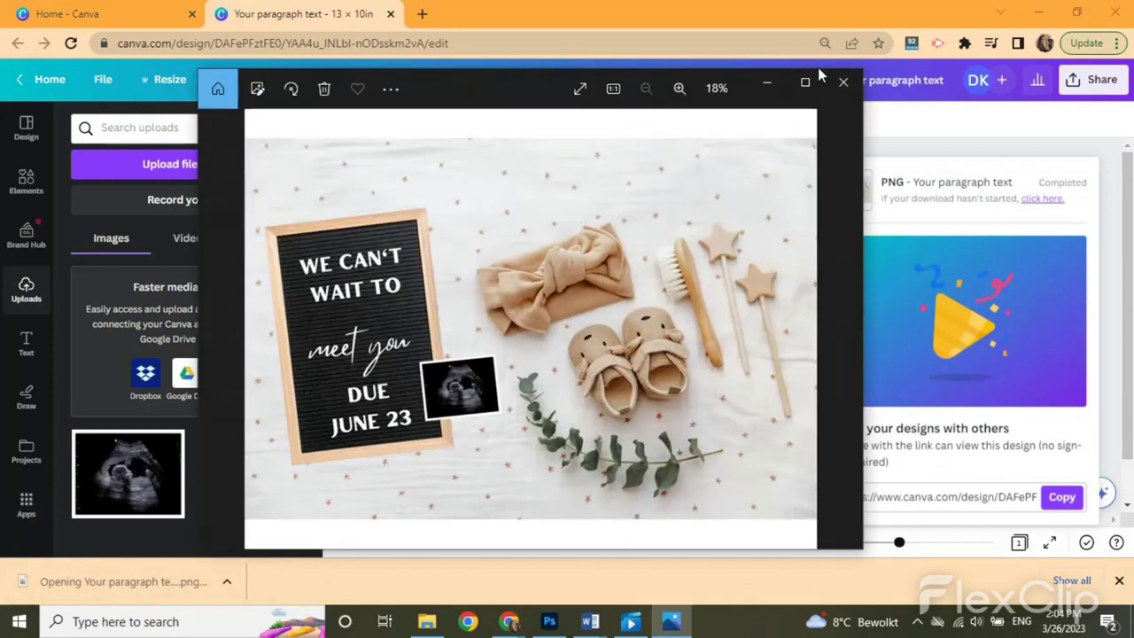
left_click(804, 82)
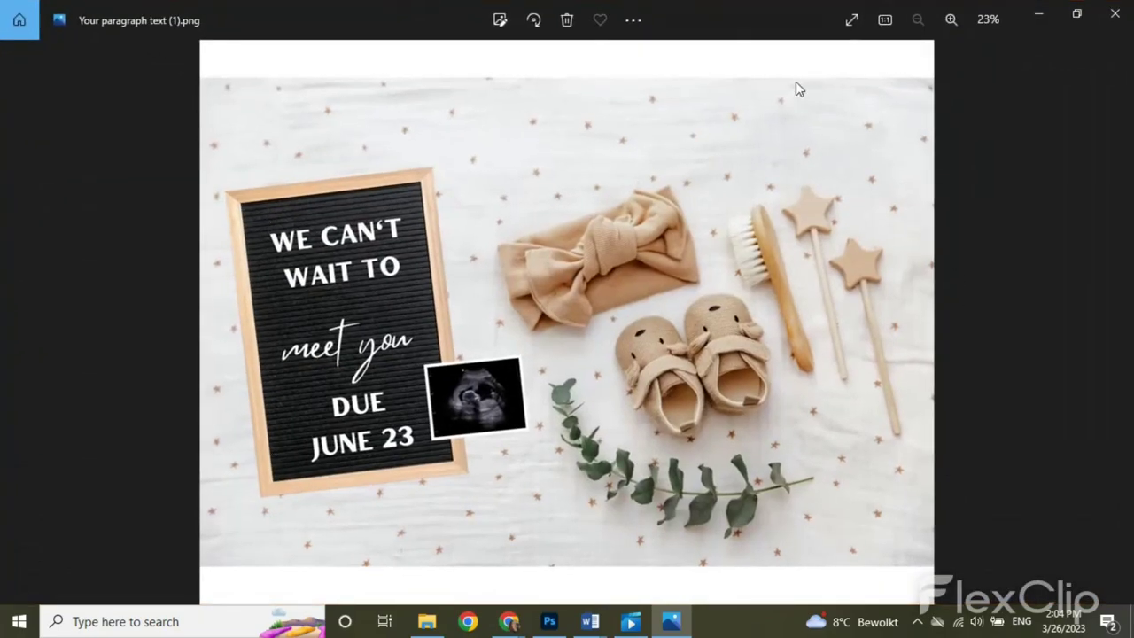